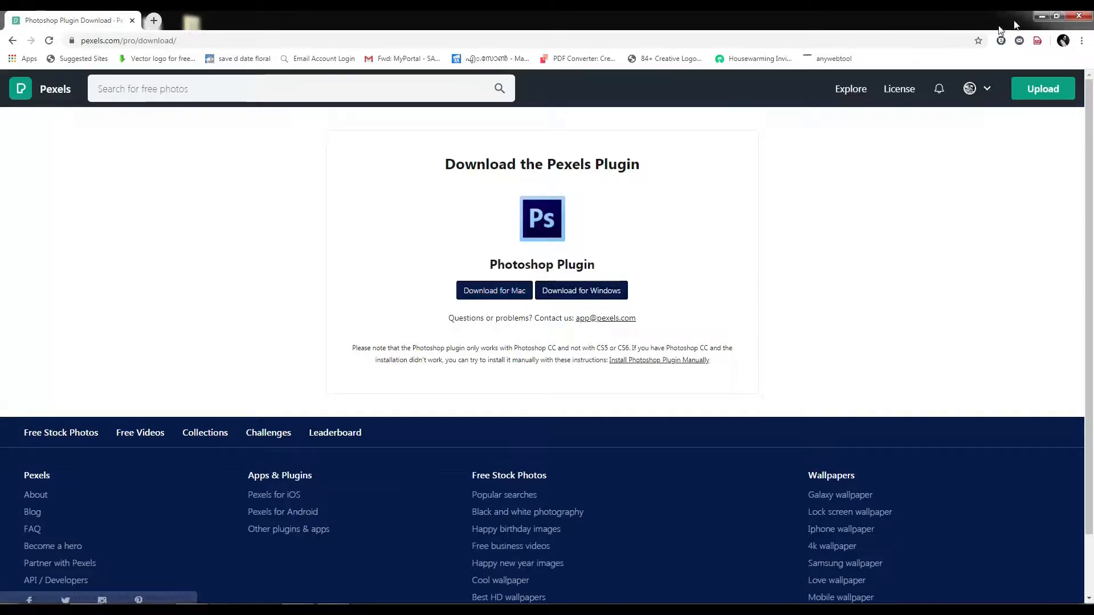
Extract the PexelsPhotoshopSetup archive in the Downloads folder, keeping the default destination.
left_click(1039, 20)
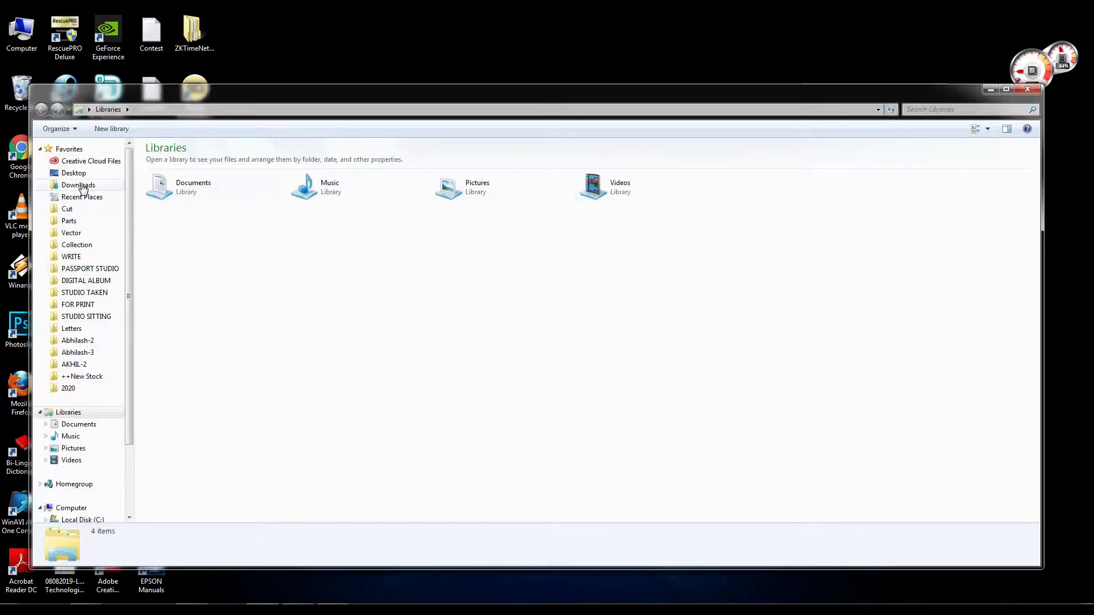
left_click(80, 185)
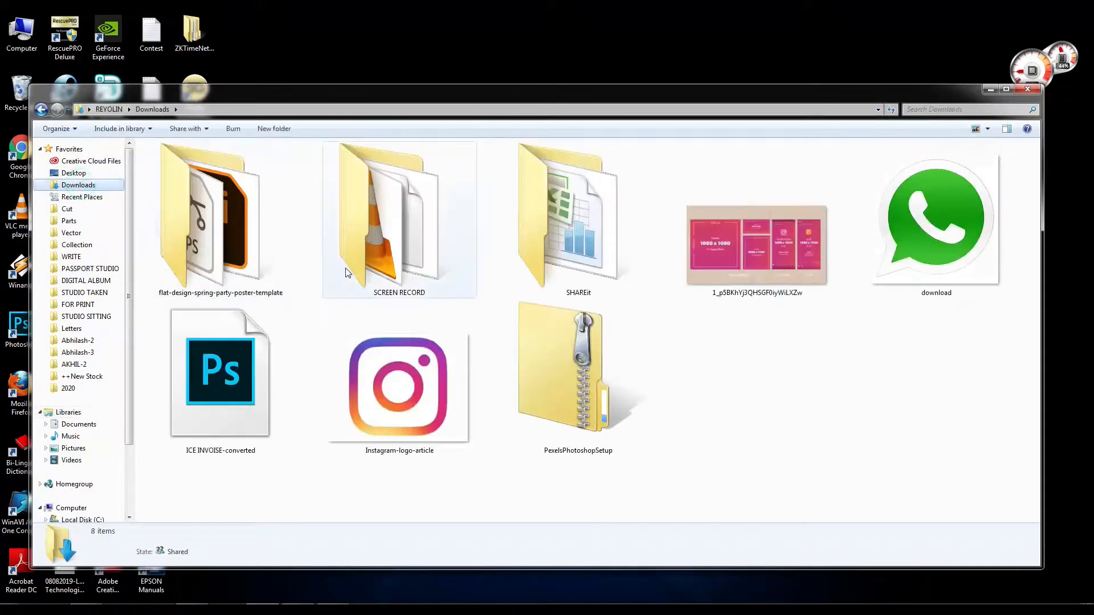
left_click(571, 408)
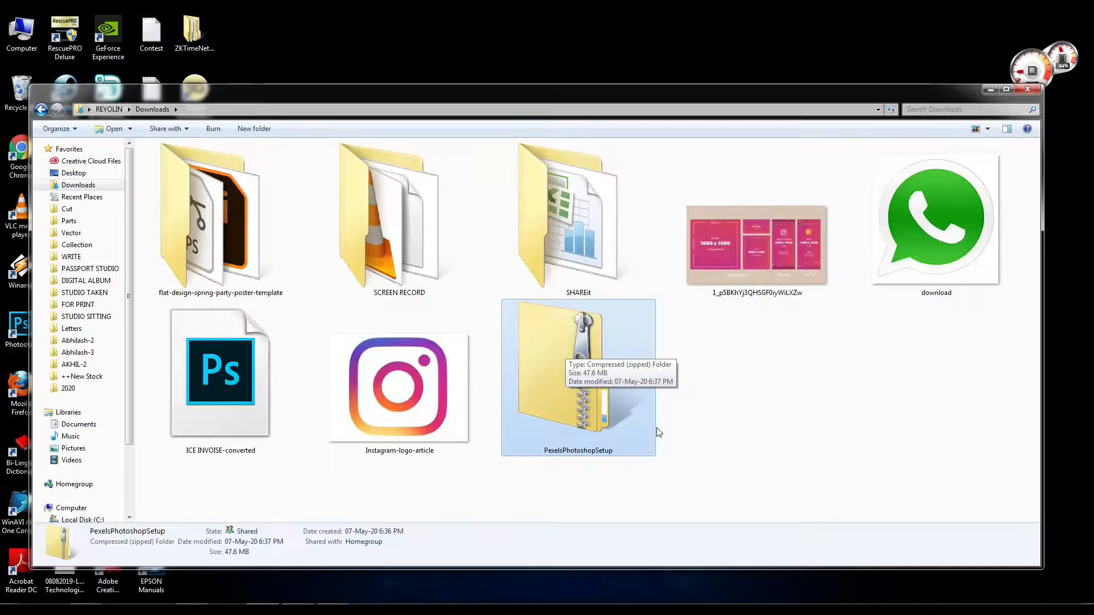
left_click(726, 442)
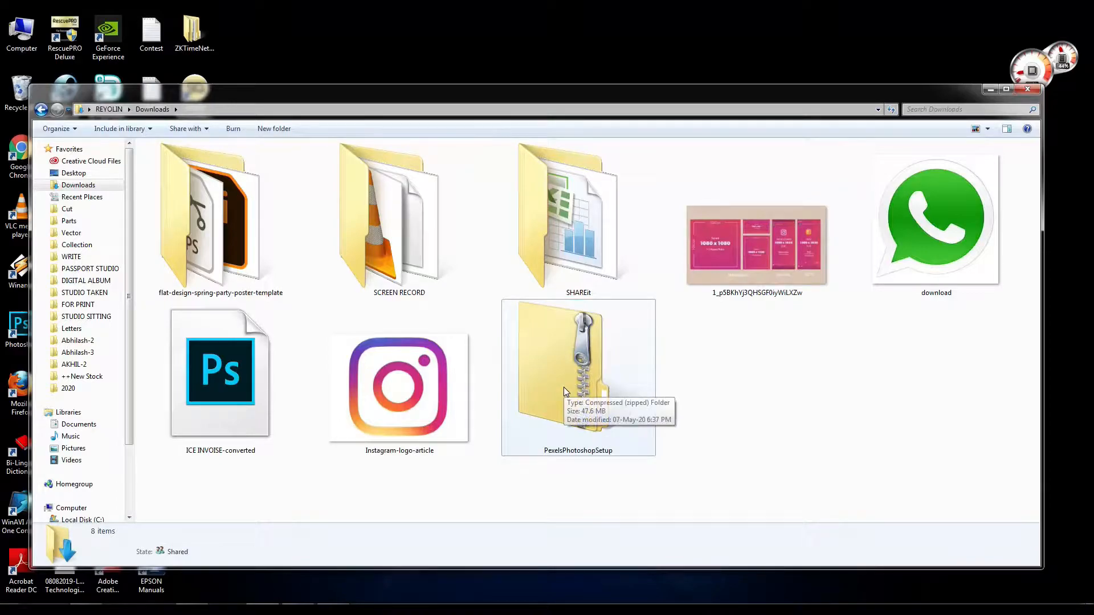
right_click(563, 388)
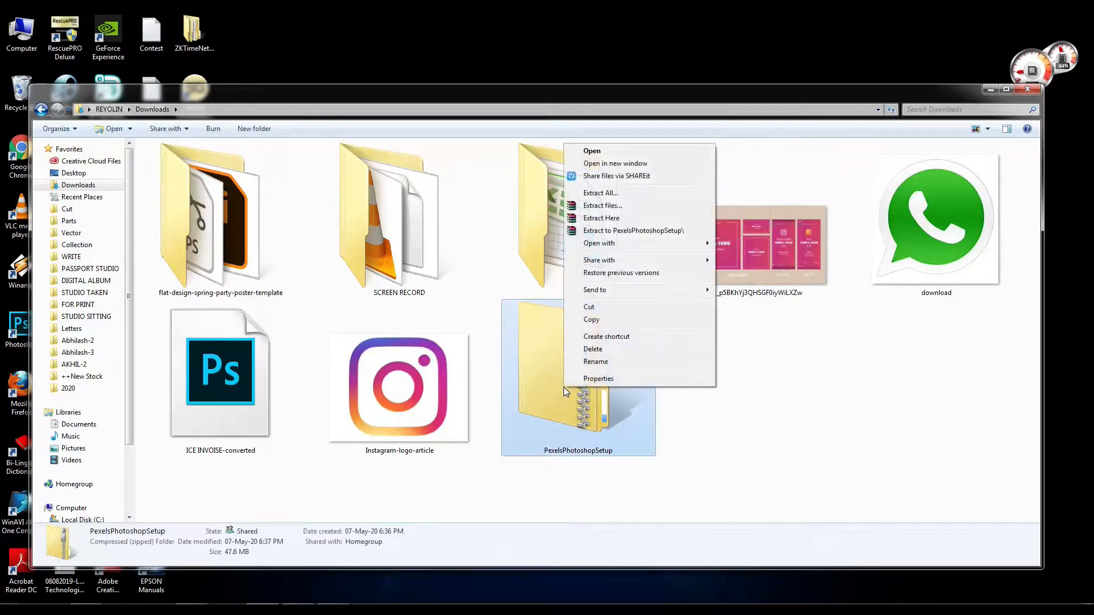
left_click(615, 195)
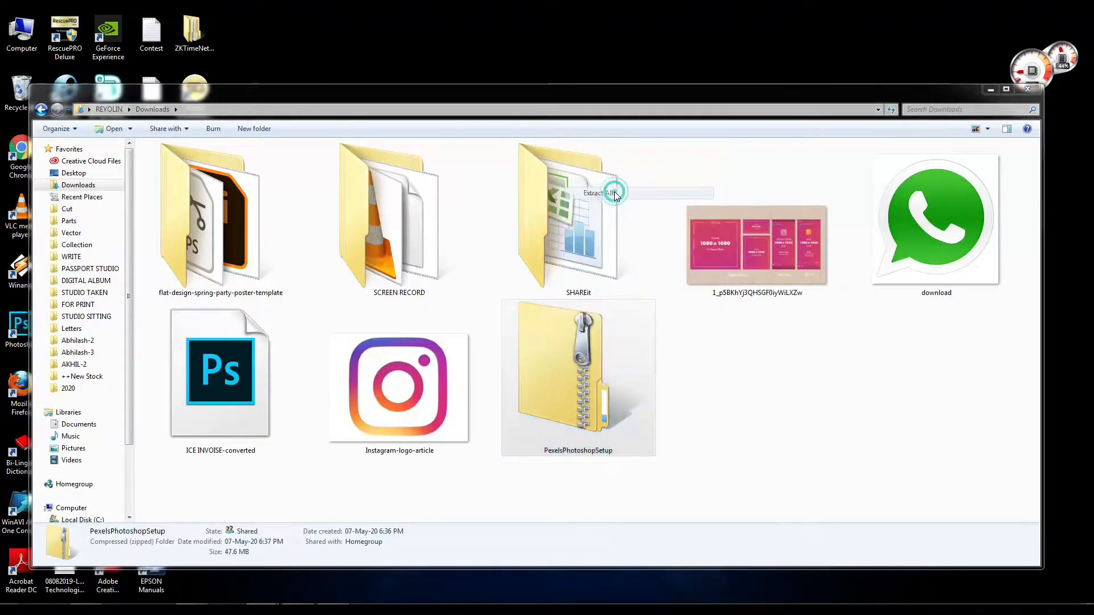
left_click(651, 422)
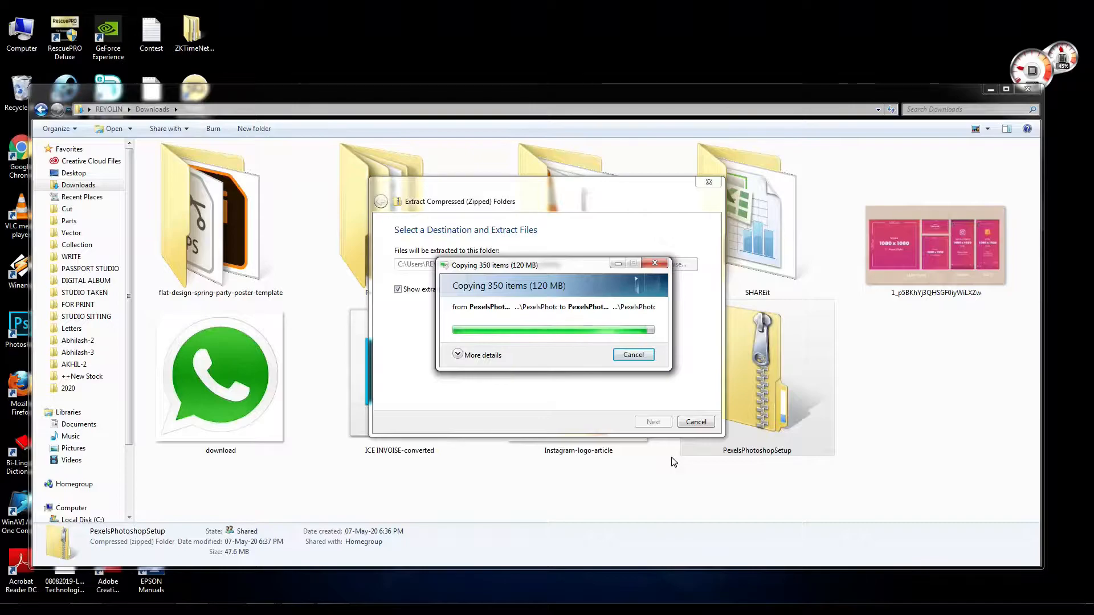
Run the PexelsPhotoshopSetup application from the extracted folder to install the Pexels plugin, and close the installer.
double_click(184, 178)
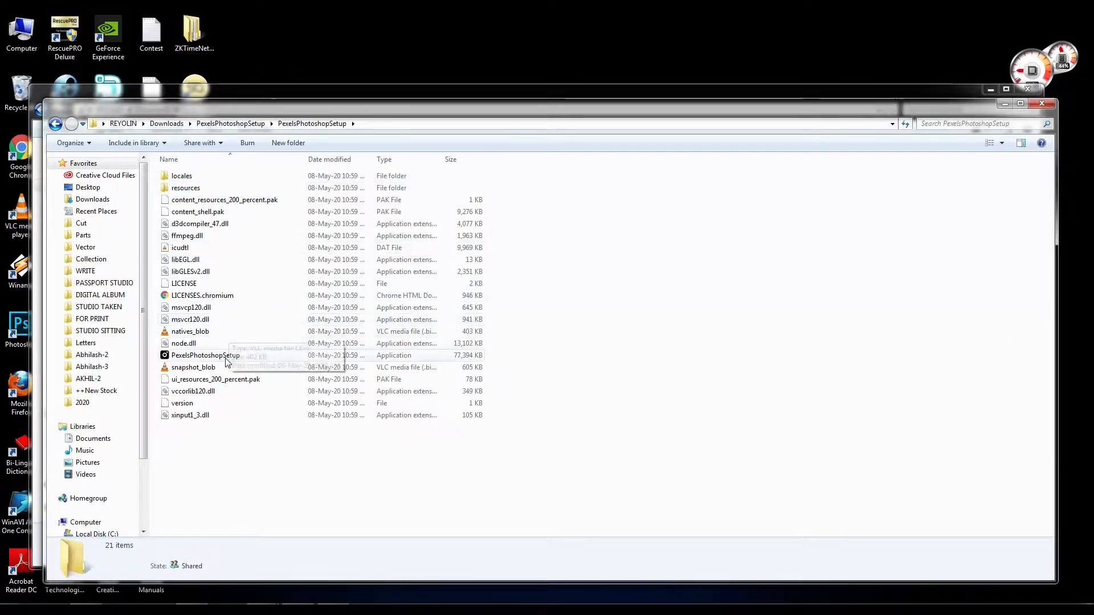
double_click(174, 357)
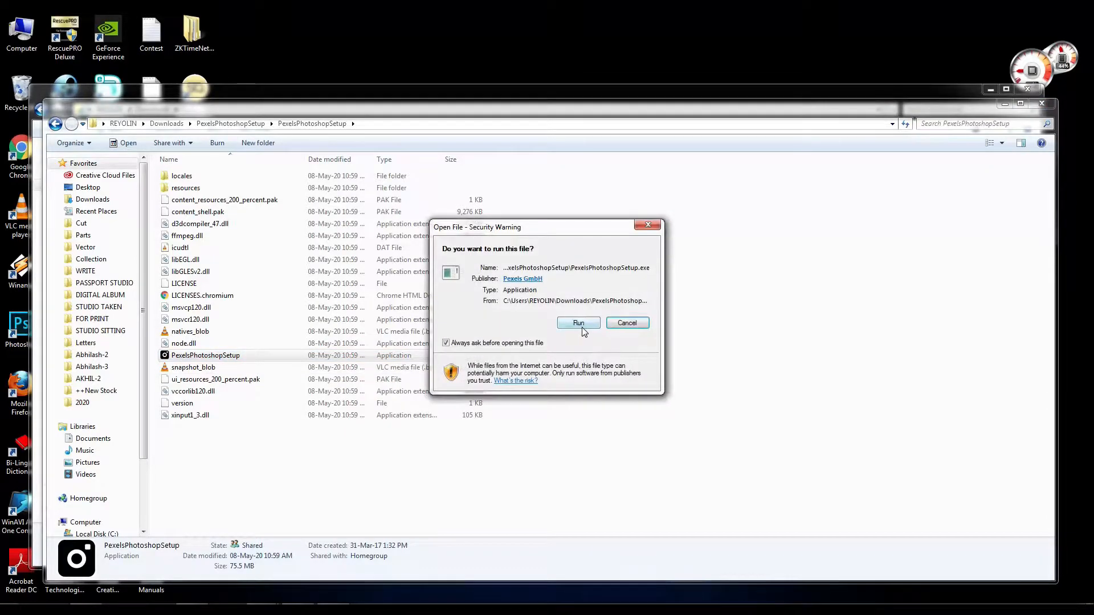
left_click(582, 327)
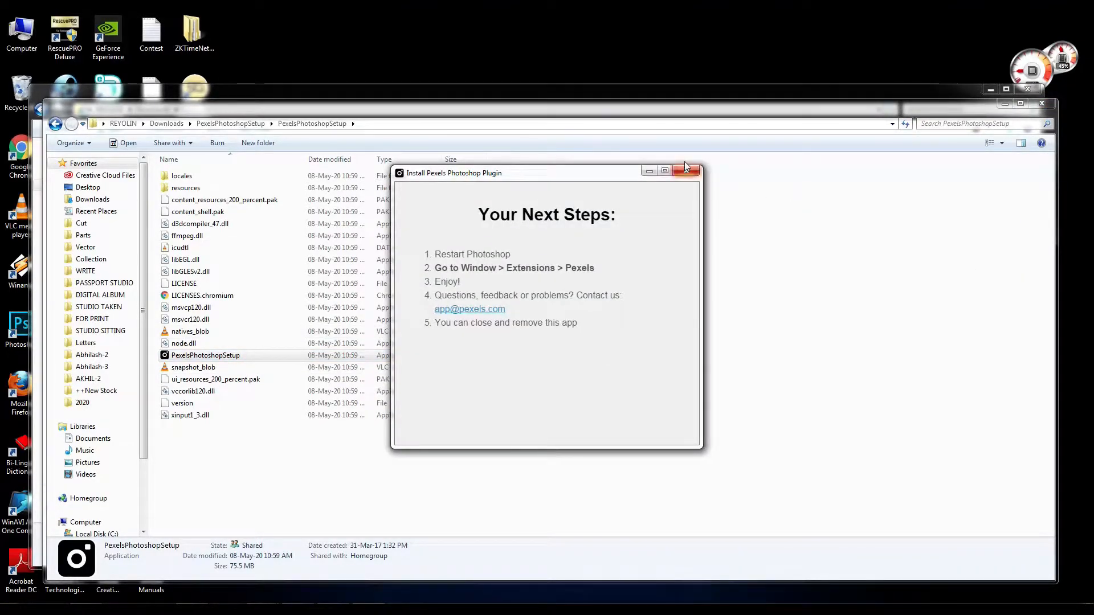
left_click(686, 172)
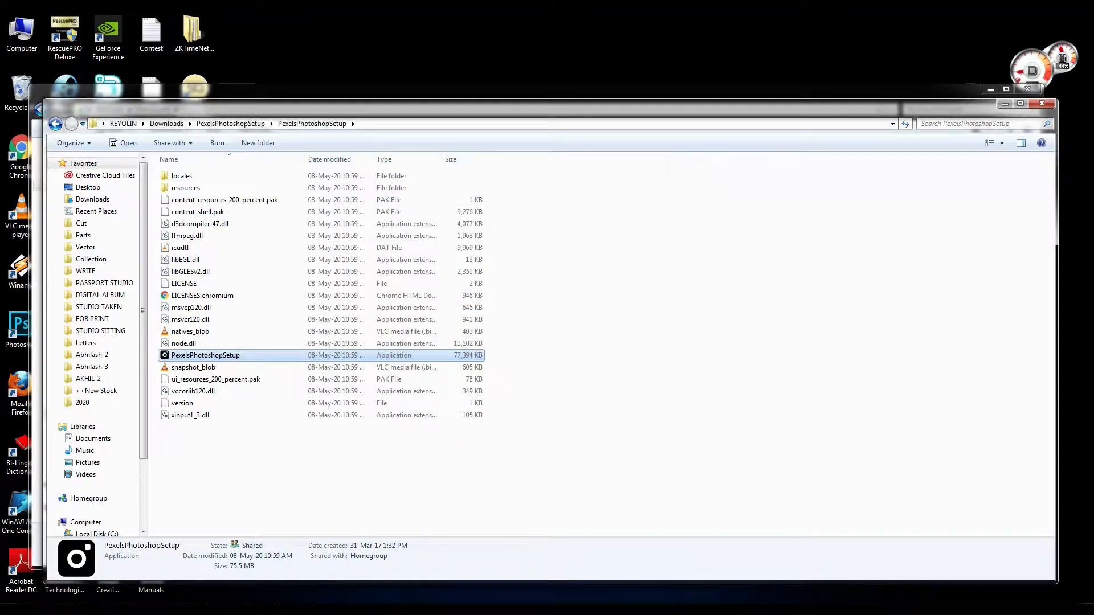
Switch to Photoshop and create a new 12 x 8 inch document at 300 pixels/inch with RGB color and a white background.
mouse_move(191, 608)
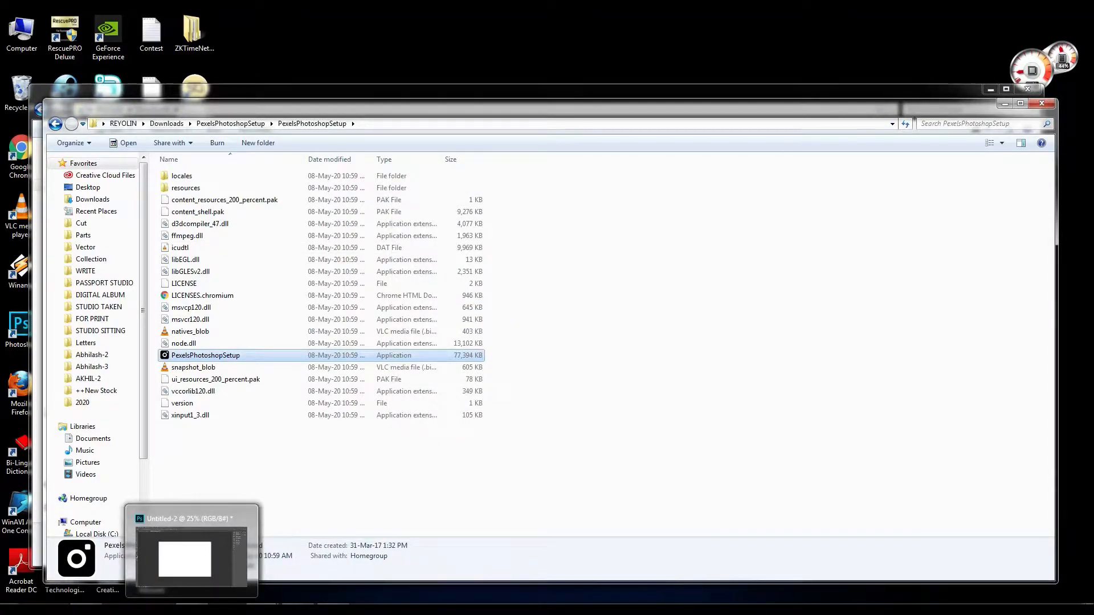
left_click(185, 555)
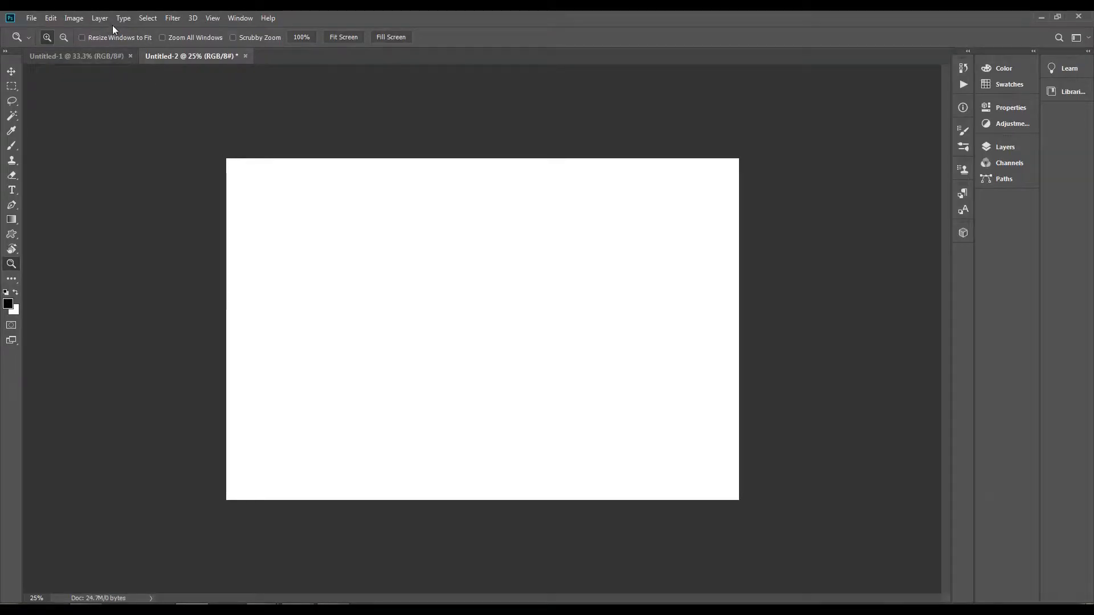
left_click(31, 17)
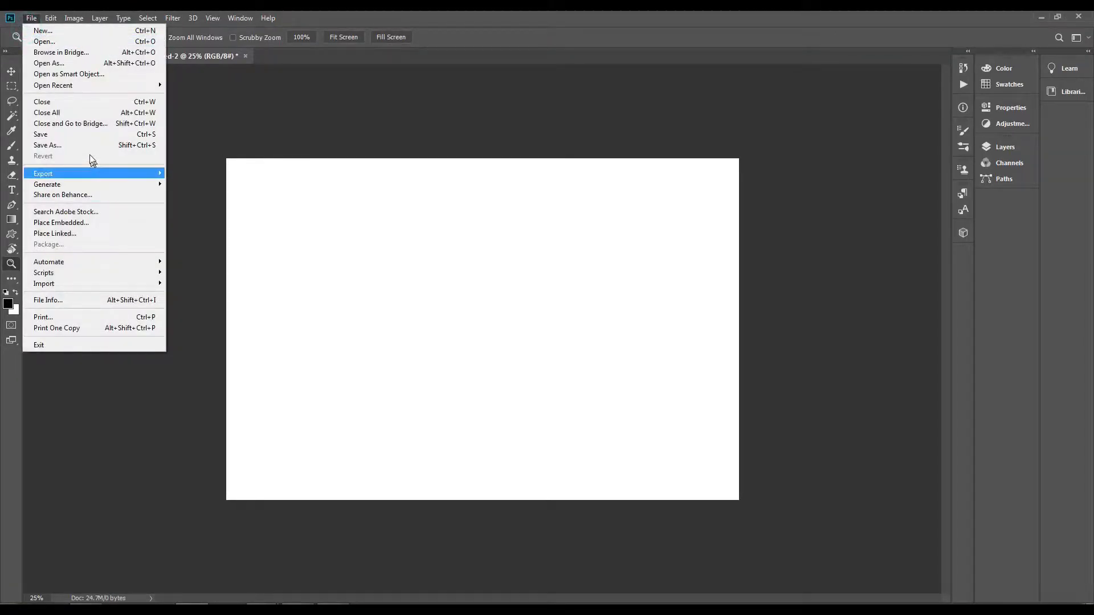
left_click(78, 36)
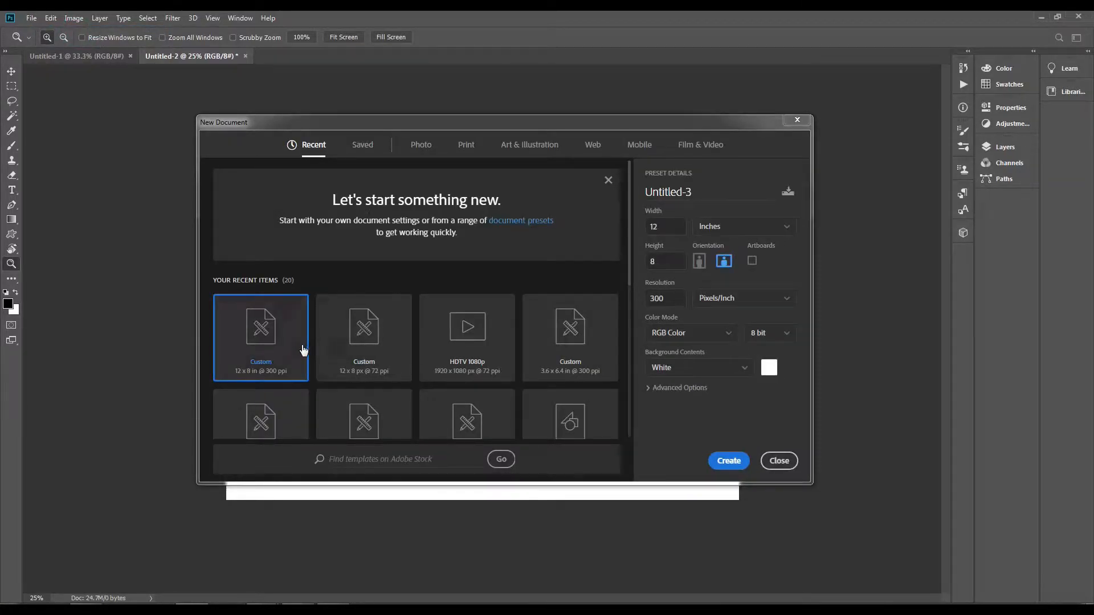
left_click(732, 462)
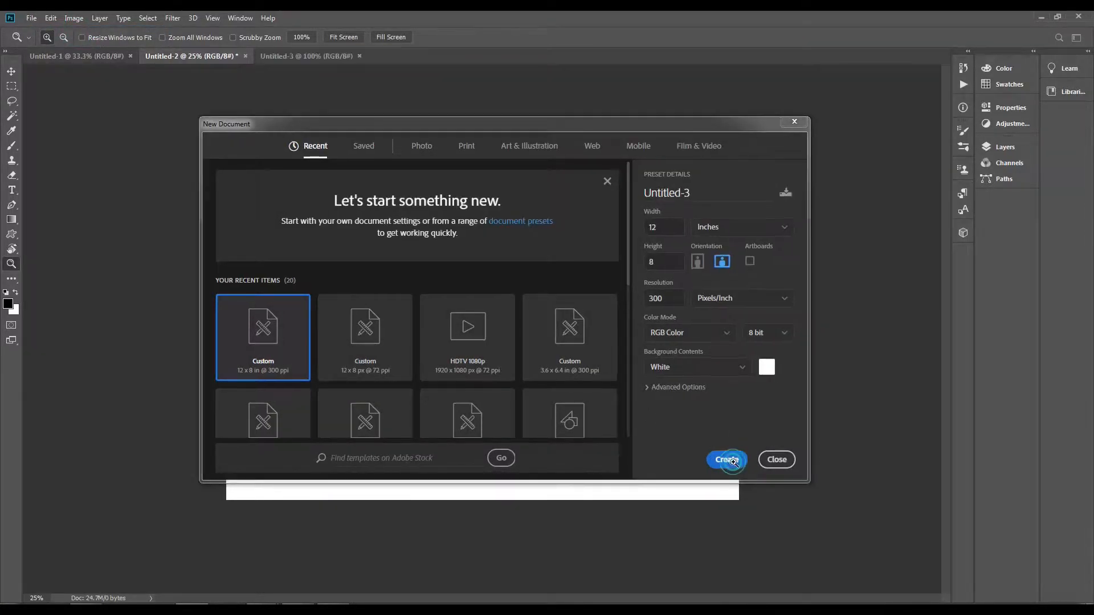
Open the Pexels extension and clear its "party" search.
left_click(241, 17)
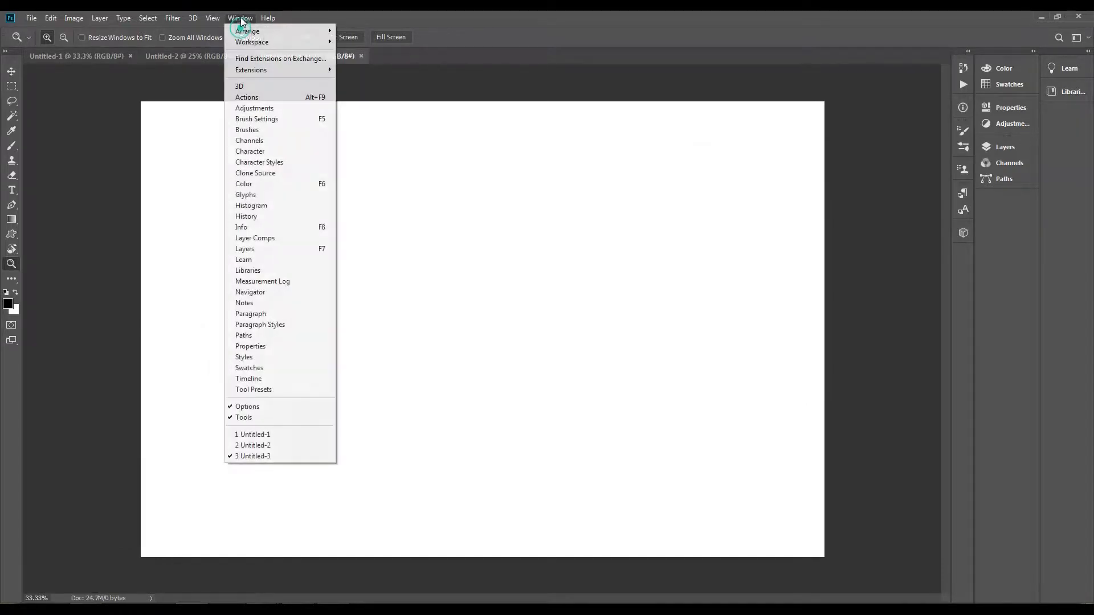
mouse_move(255, 70)
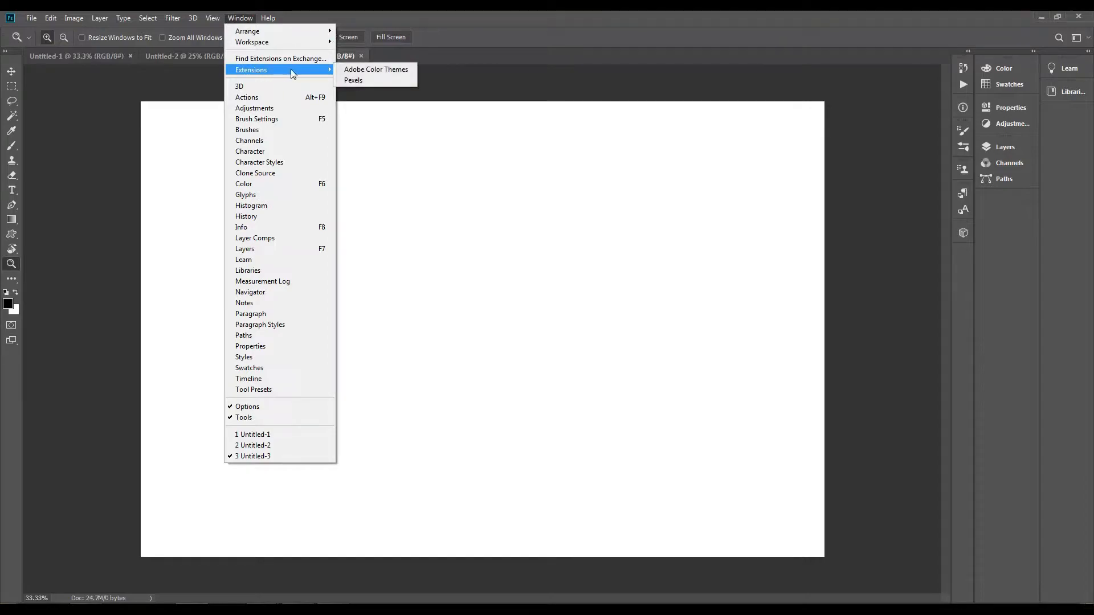
left_click(353, 80)
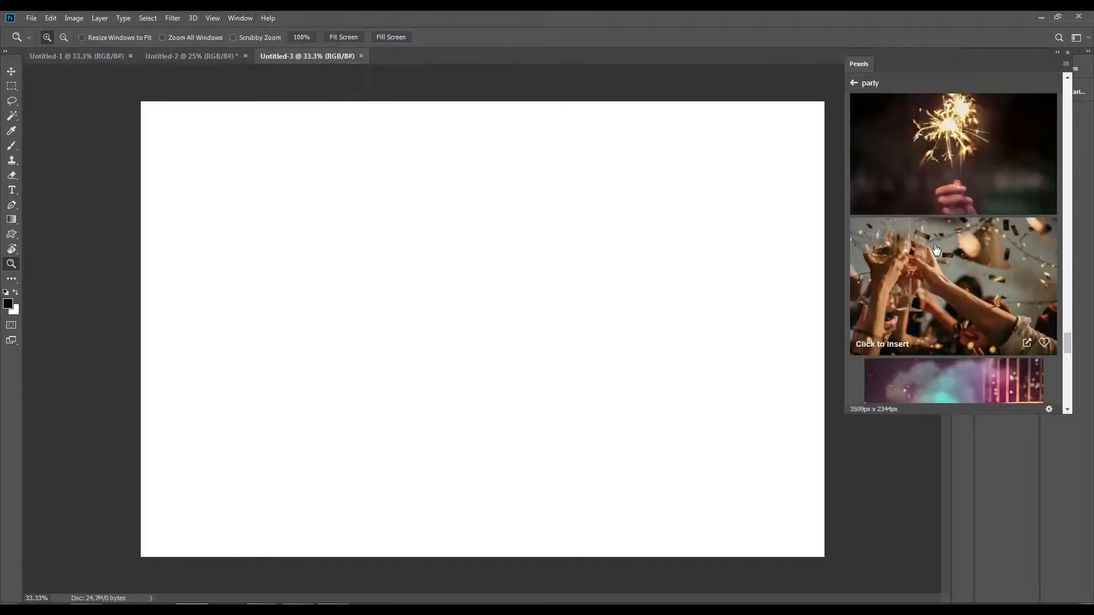
left_click_drag(891, 86, 747, 105)
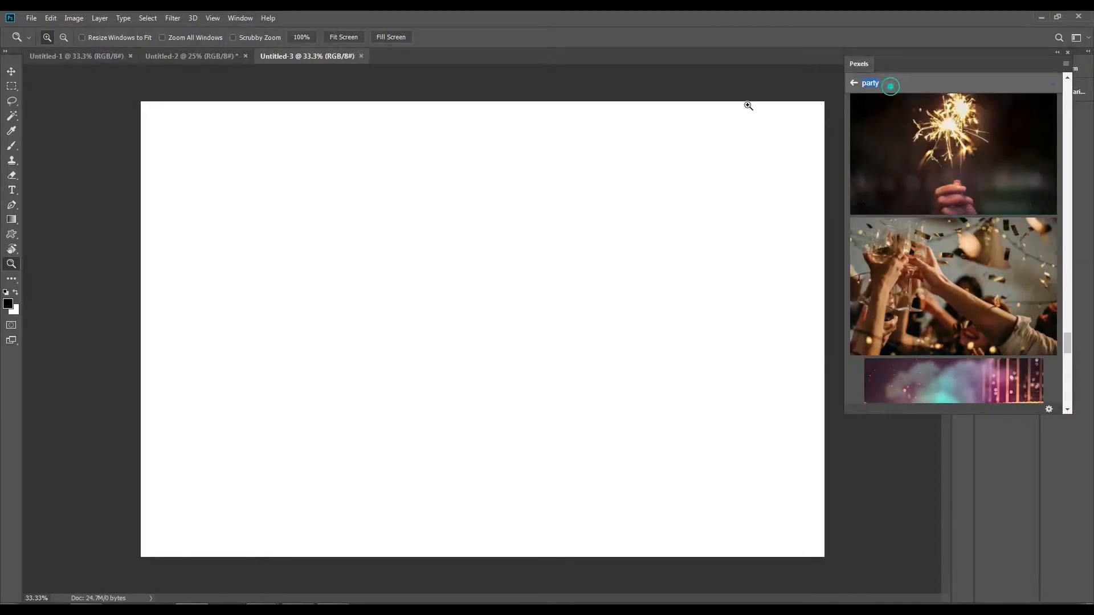
key("BackSpace")
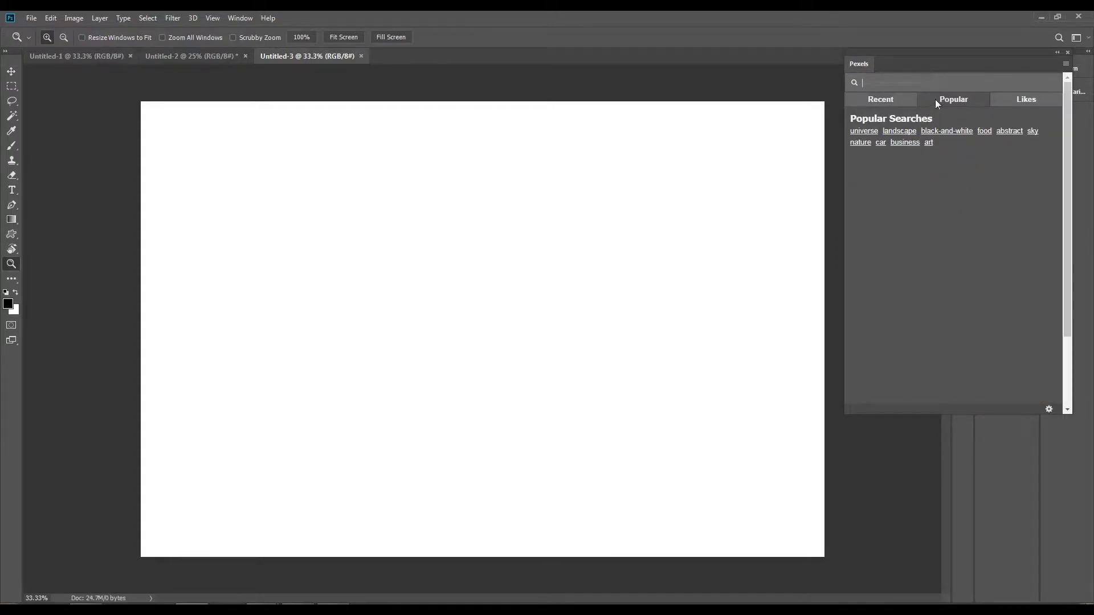
Insert the arched stone bridge photo from the popular Pexels images, scaled to 48.46% to cover the canvas.
scroll(963, 274, "down", 10)
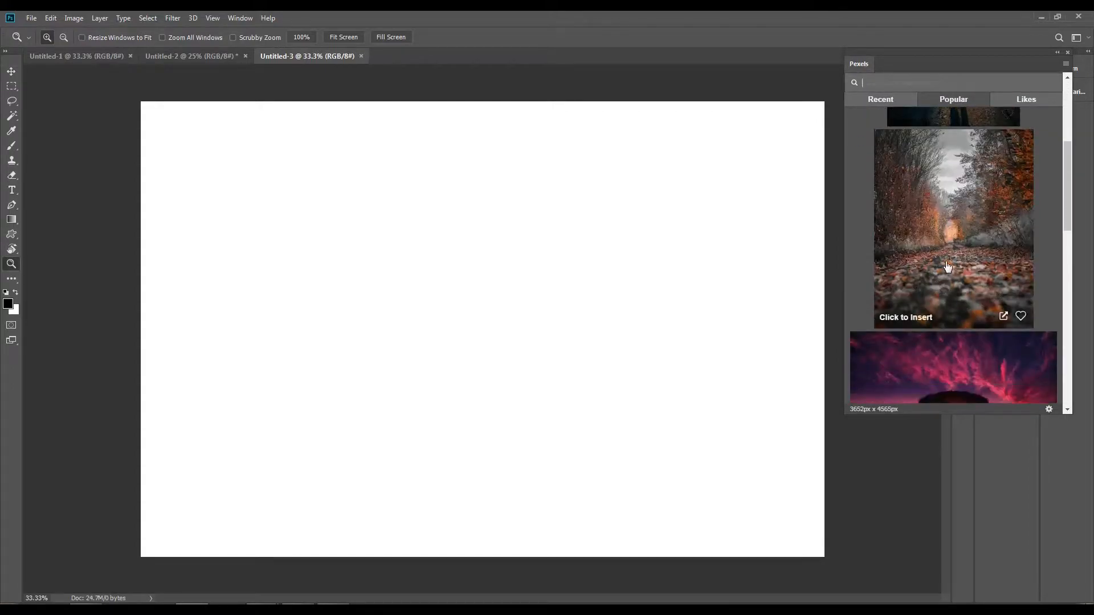
scroll(955, 266, "down", 2)
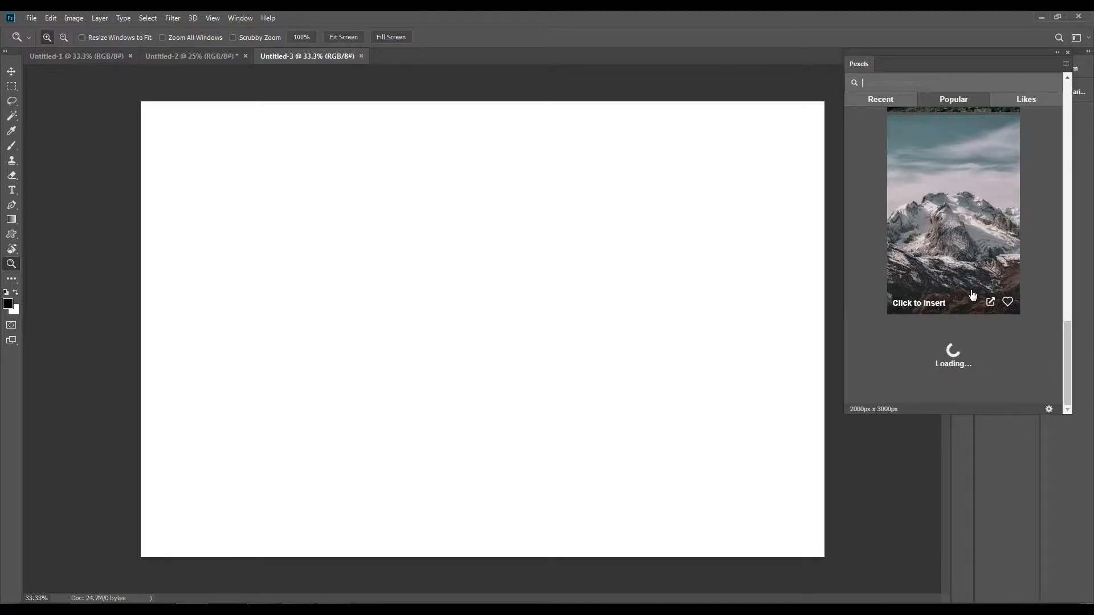
scroll(966, 307, "down", 8)
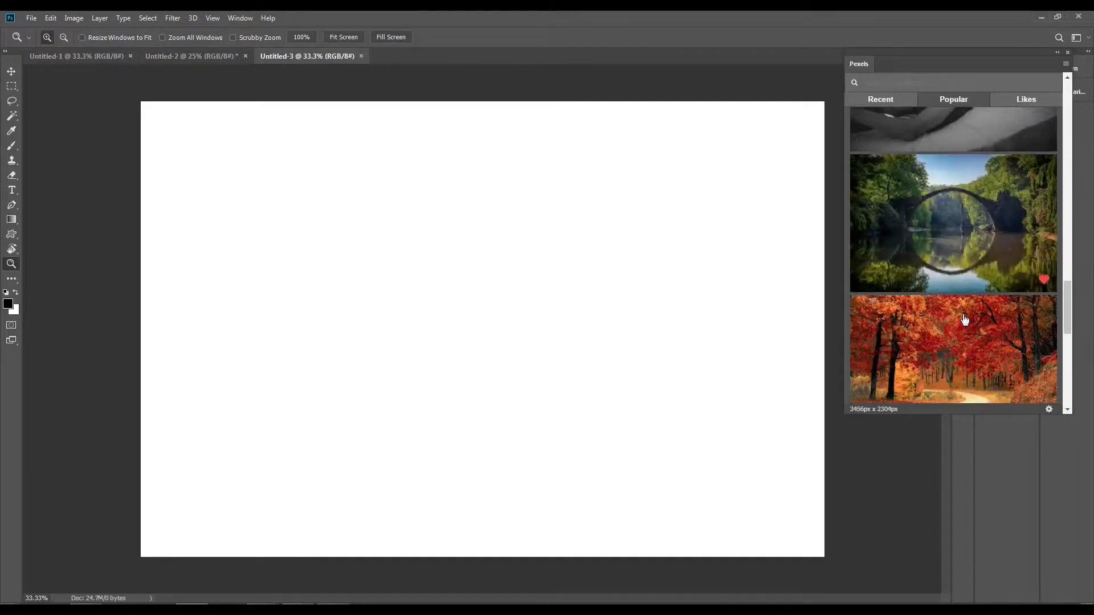
scroll(963, 325, "up", 5)
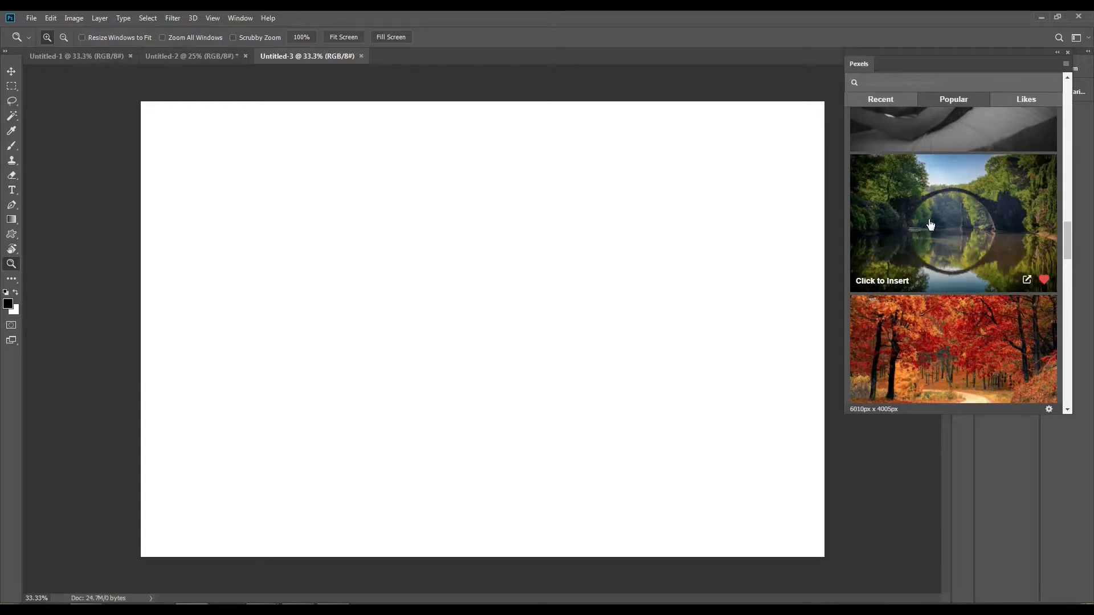
left_click(931, 225)
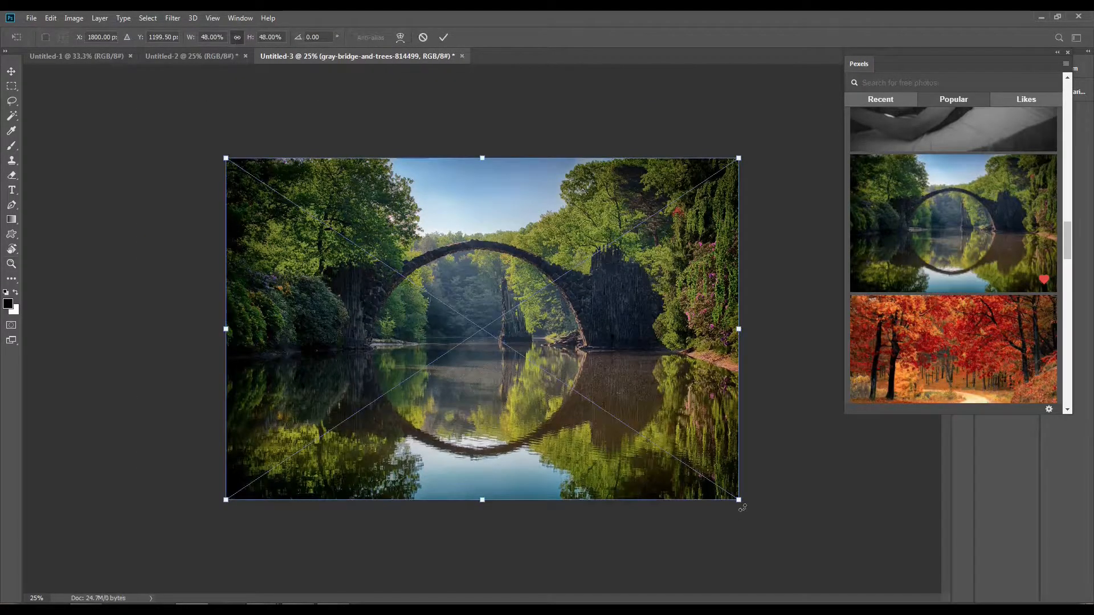
mouse_move(739, 500)
left_mouse_down()
mouse_move(667, 452)
mouse_move(750, 517)
mouse_move(739, 505)
left_mouse_up()
key("Return")
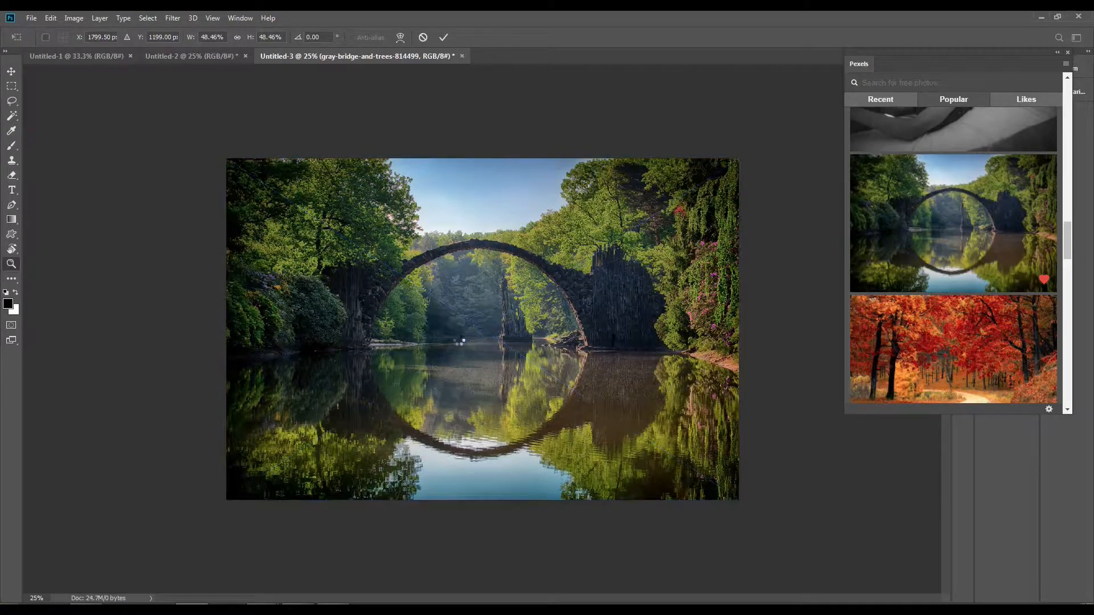
Inspect the placed bridge photo up close and fit the whole document to the screen.
left_click_drag(322, 301, 643, 422)
left_click_drag(647, 309, 534, 547)
key("ctrl+0")
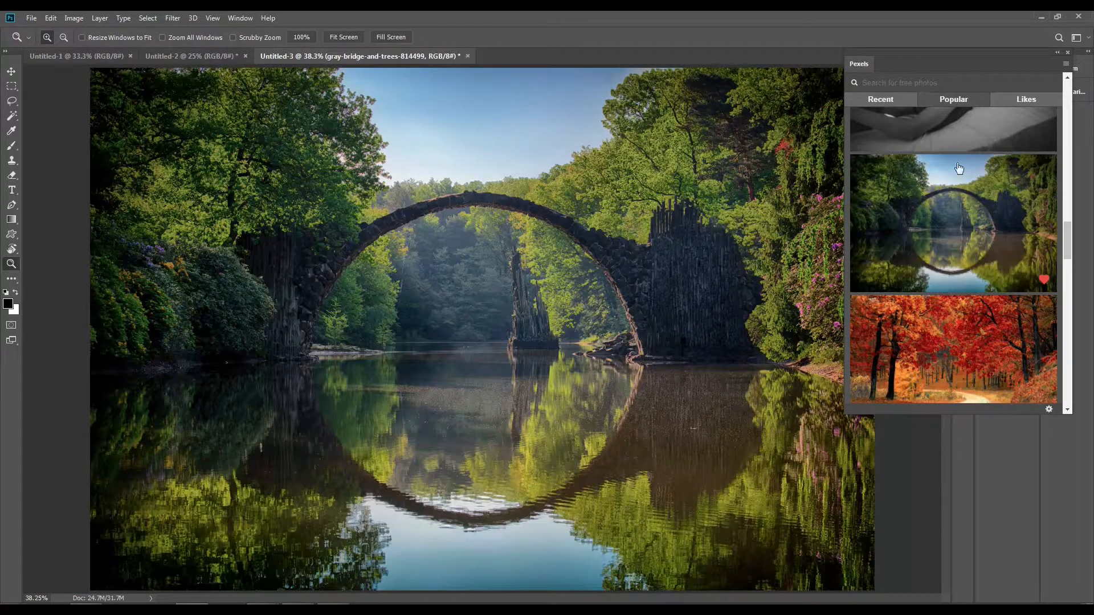
Search the Pexels stock photos for "waterfalls".
mouse_move(945, 247)
left_click_drag(1069, 245, 1081, 131)
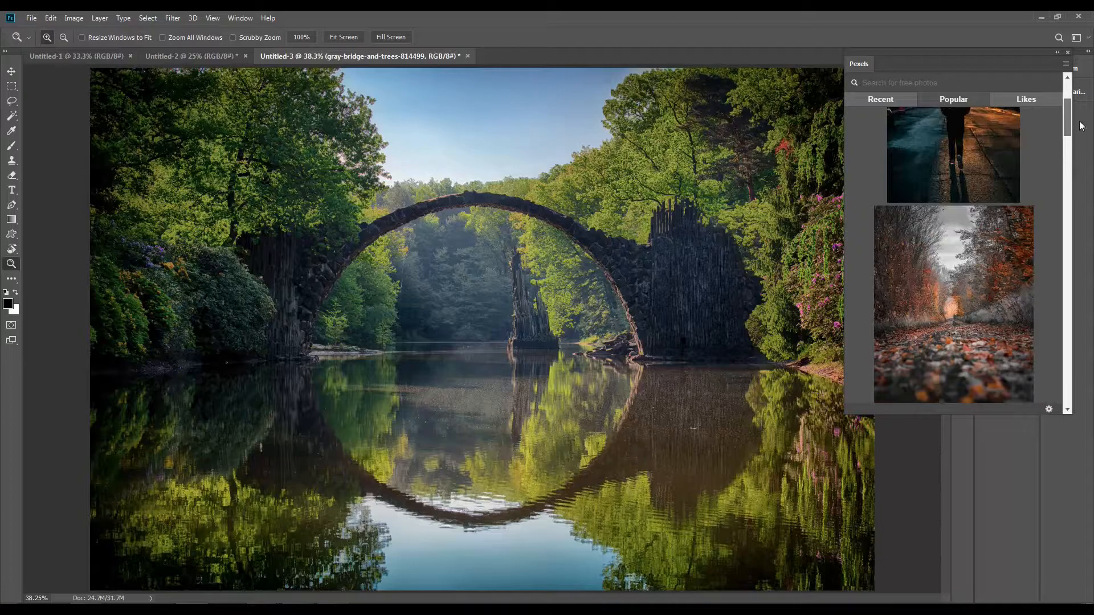
left_click(891, 82)
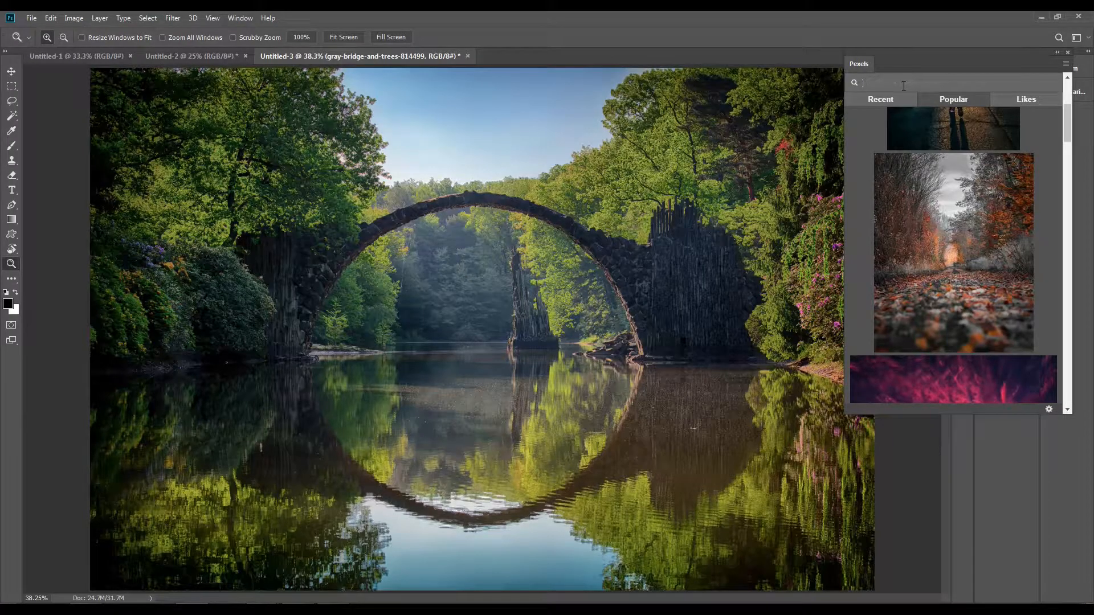
type("waterfalls")
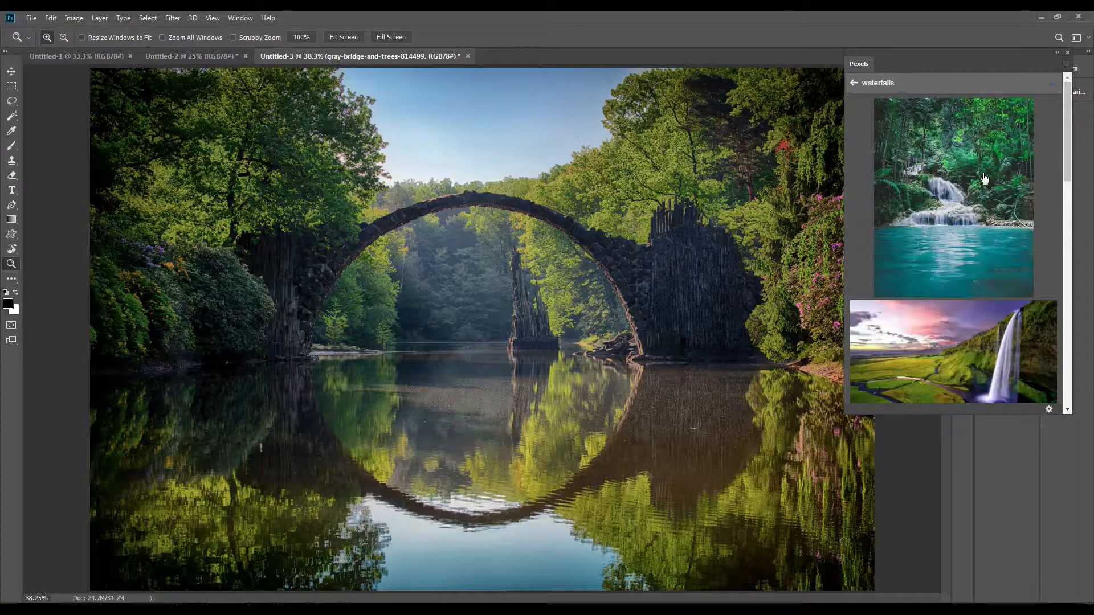
Browse the waterfalls results and mark the photo of the wide waterfall among autumn trees as liked.
scroll(984, 179, "down", 6)
scroll(1004, 297, "down", 10)
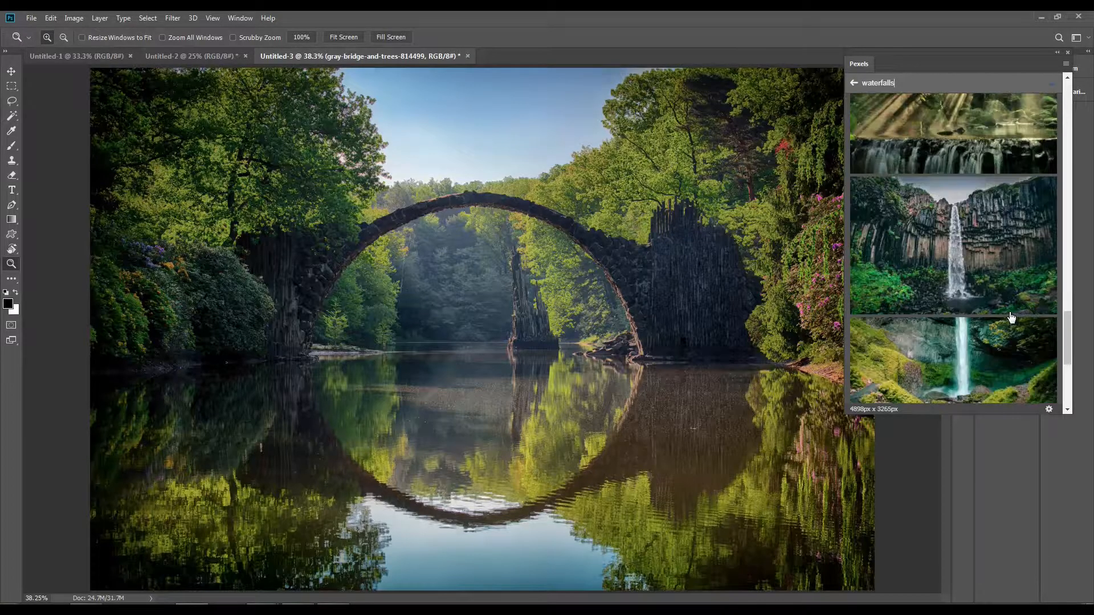
scroll(1006, 322, "down", 8)
scroll(996, 331, "down", 8)
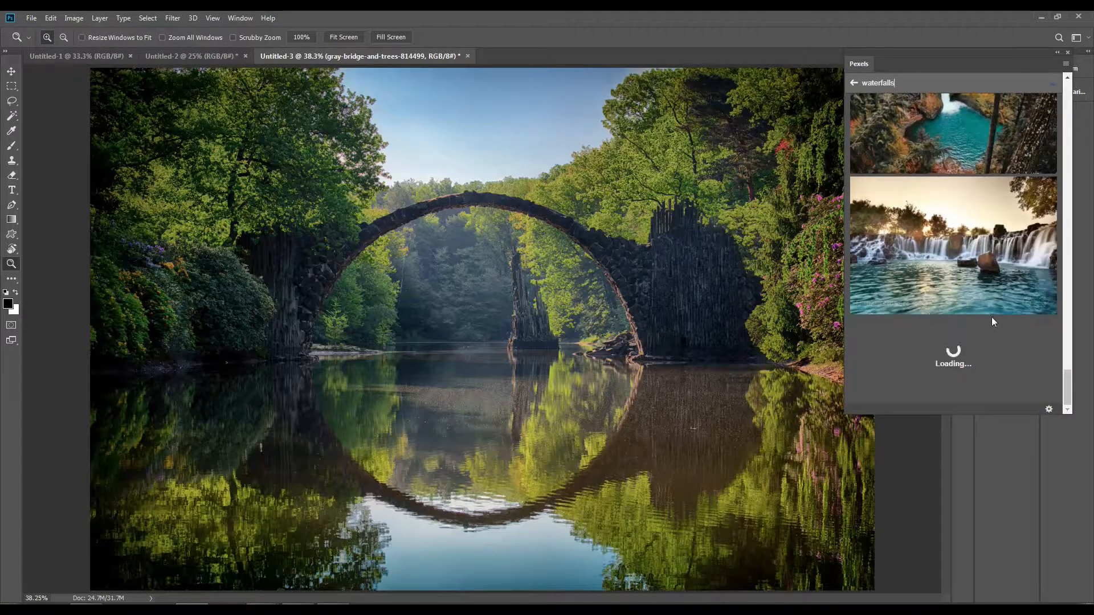
scroll(991, 322, "down", 5)
scroll(990, 322, "down", 4)
scroll(995, 320, "down", 6)
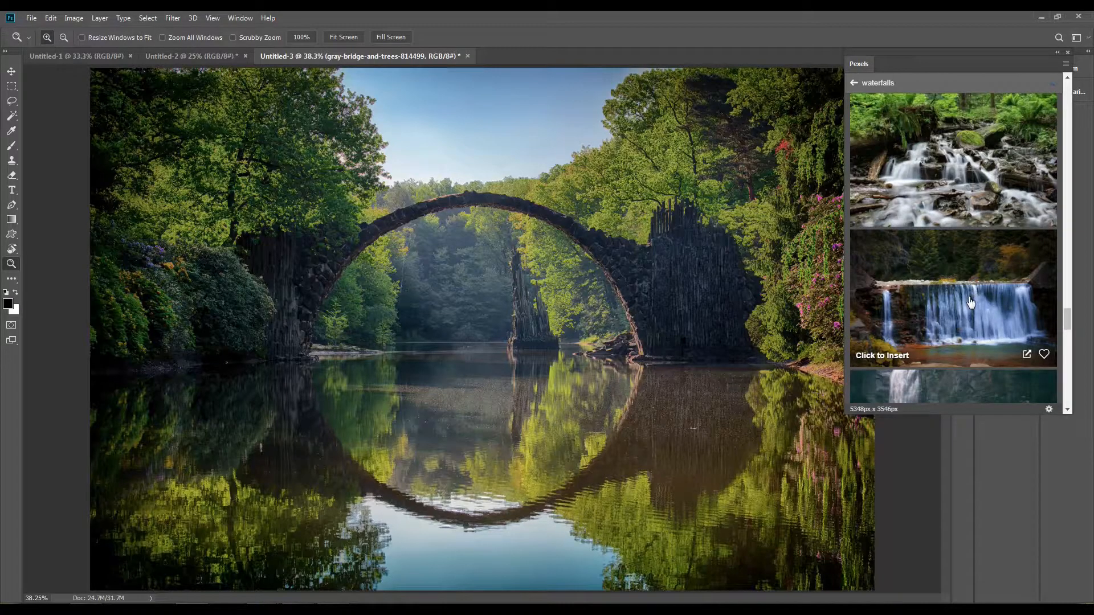
scroll(971, 302, "down", 1)
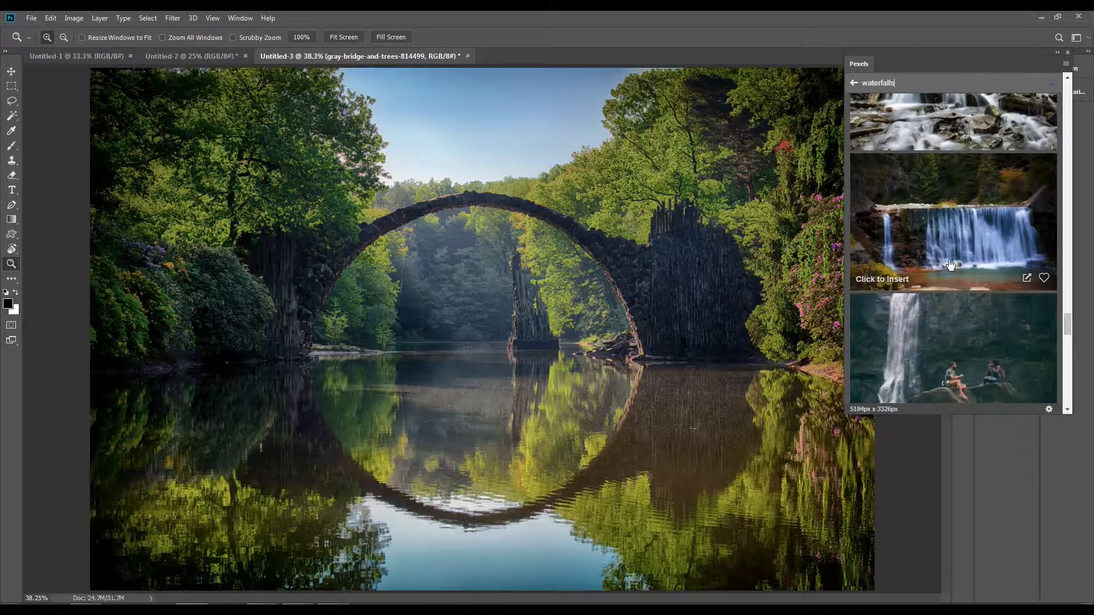
left_click(1044, 278)
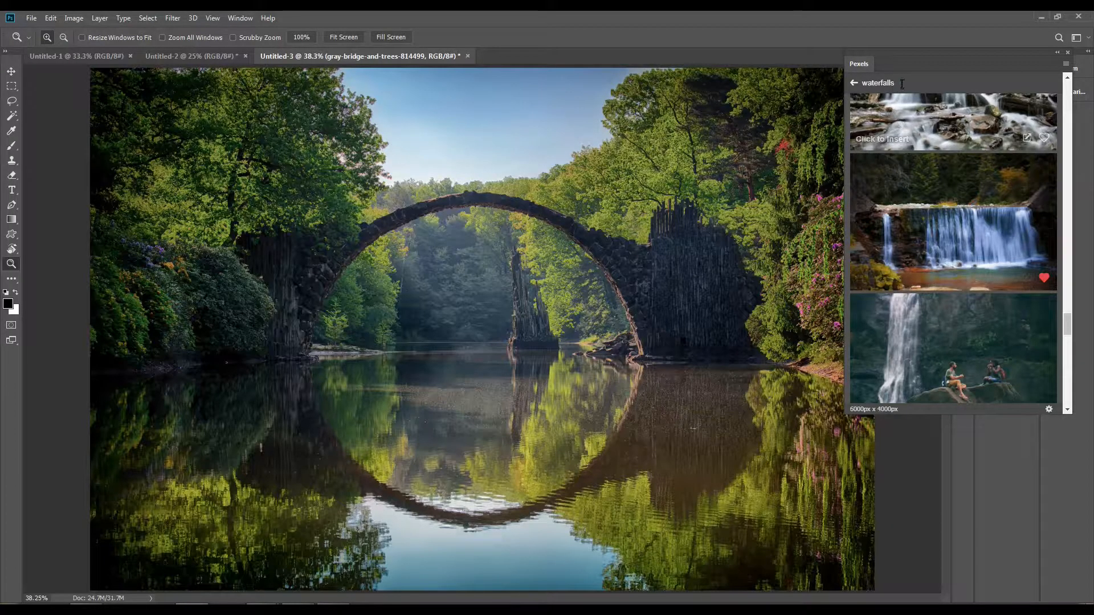
Leave the waterfalls search and view the collection of liked photos.
left_click(866, 83)
left_click(1026, 99)
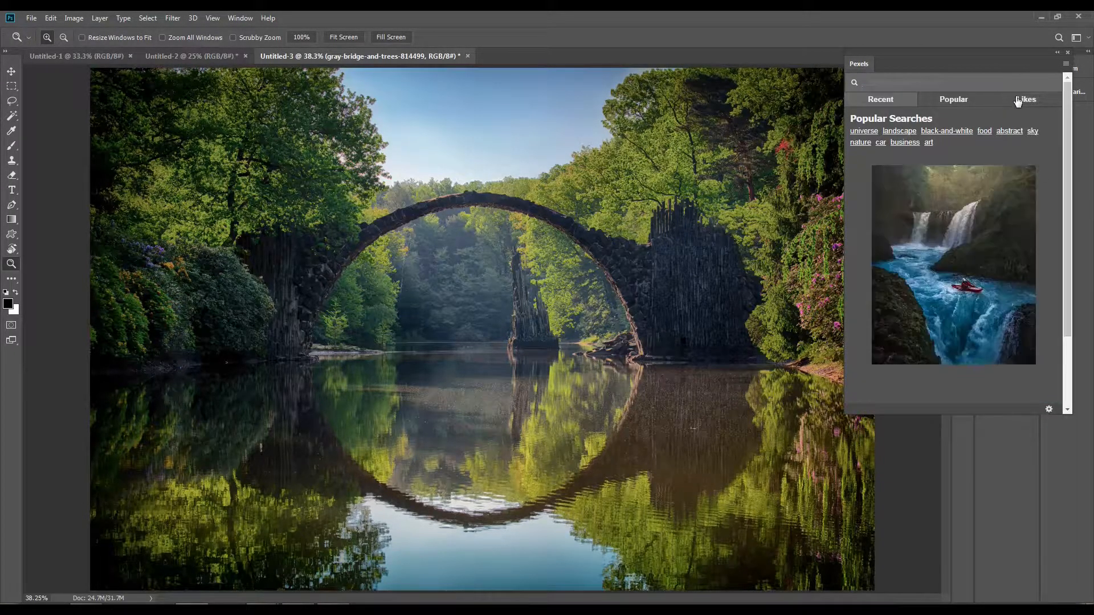
left_click(1030, 99)
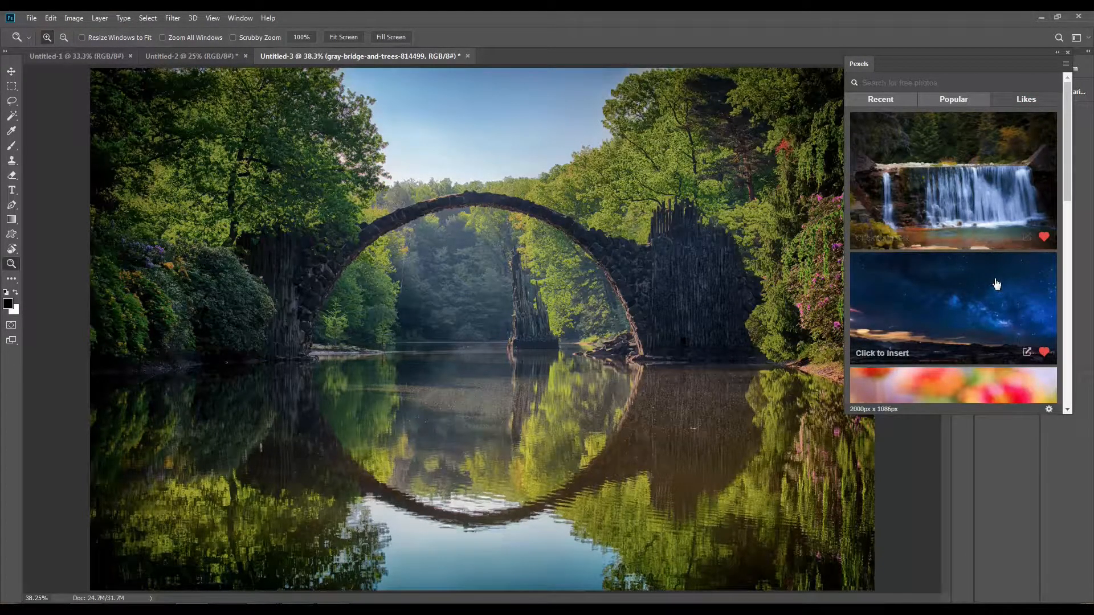
left_click(955, 101)
Open the Pexels settings, switch to the blank Untitled-2 document and leave Create Clipping Mask enabled.
left_click(1048, 409)
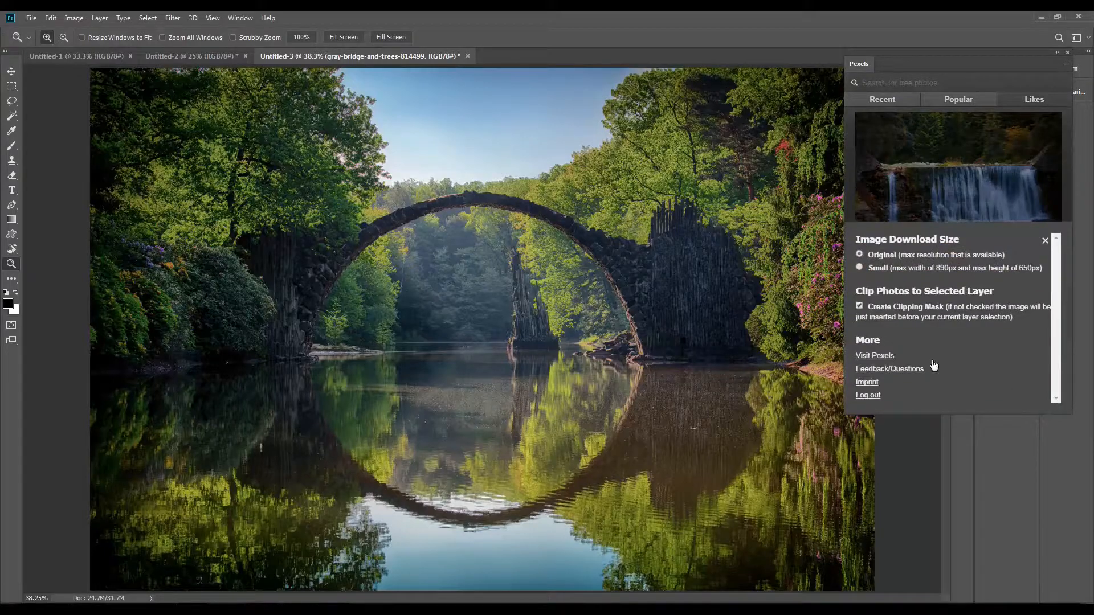
left_click(860, 306)
left_click(212, 56)
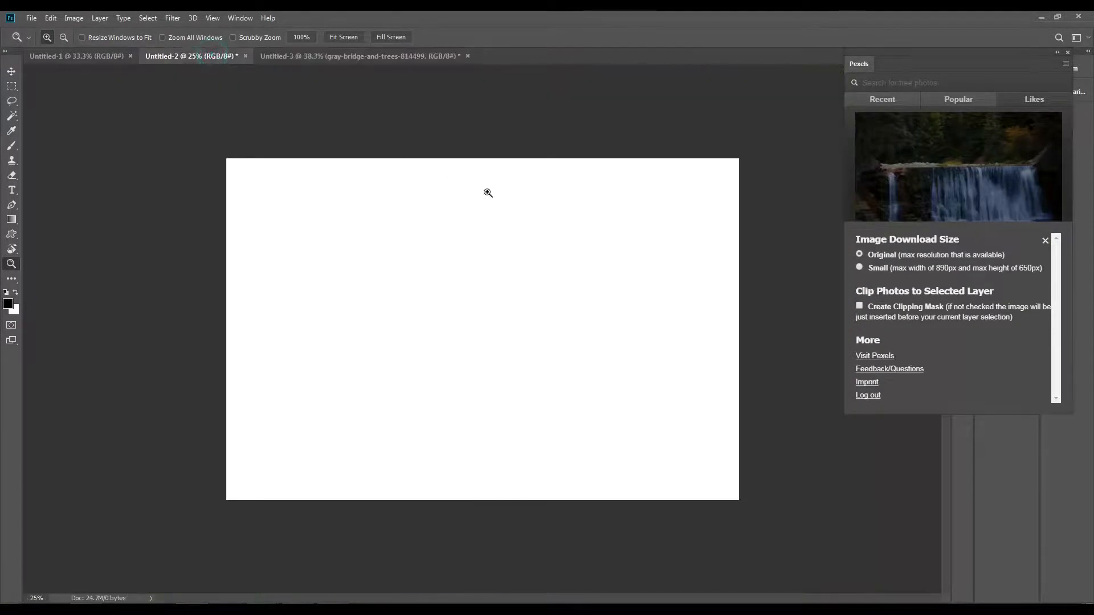
left_click(859, 306)
Create a tall black-filled rectangle on a new layer in the left part of the canvas, then deselect it.
left_click(405, 264)
key("ctrl+minus")
key("m")
left_click_drag(251, 179, 419, 427)
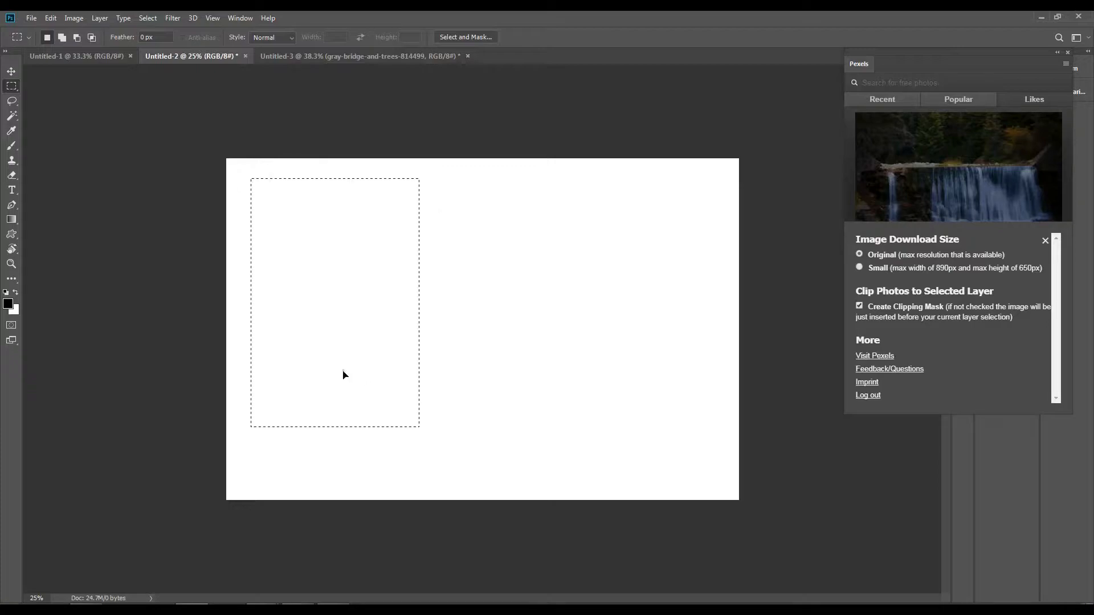
left_click_drag(252, 189, 435, 466)
key("ctrl+shift+n")
key("Return")
key("alt+BackSpace")
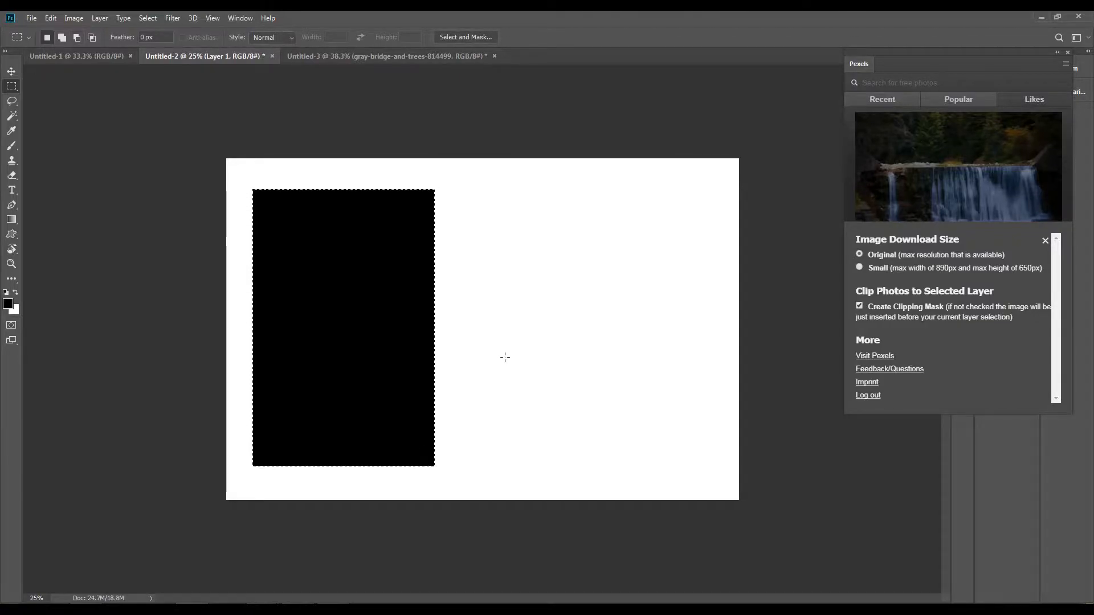
left_click_drag(365, 376, 371, 389)
key("ctrl+d")
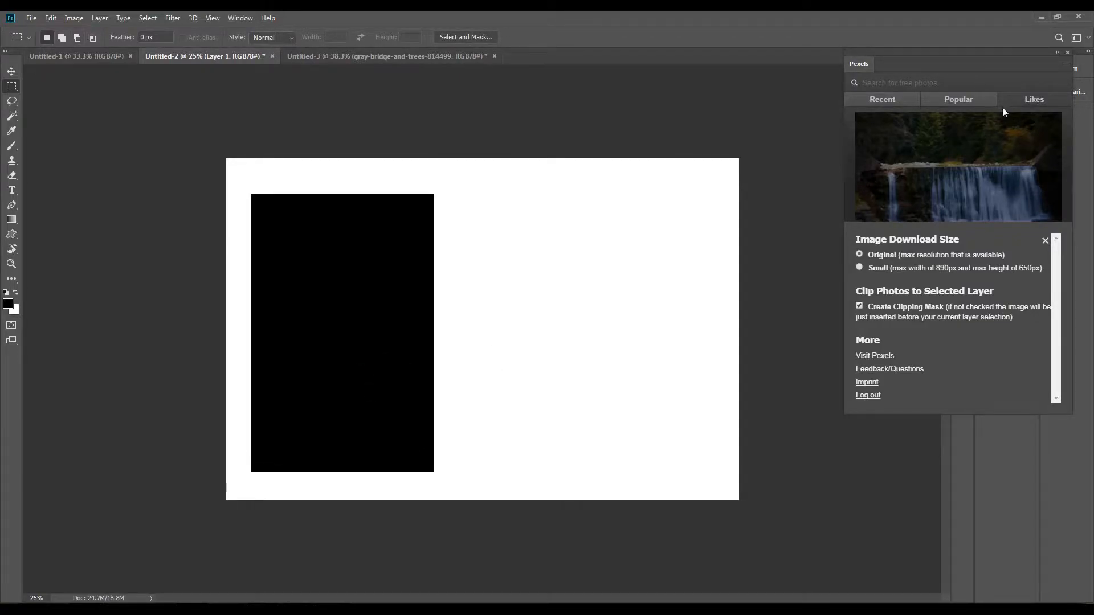
Insert the liked photo of the silhouetted couple, clipped to the black rectangle.
left_click(1022, 104)
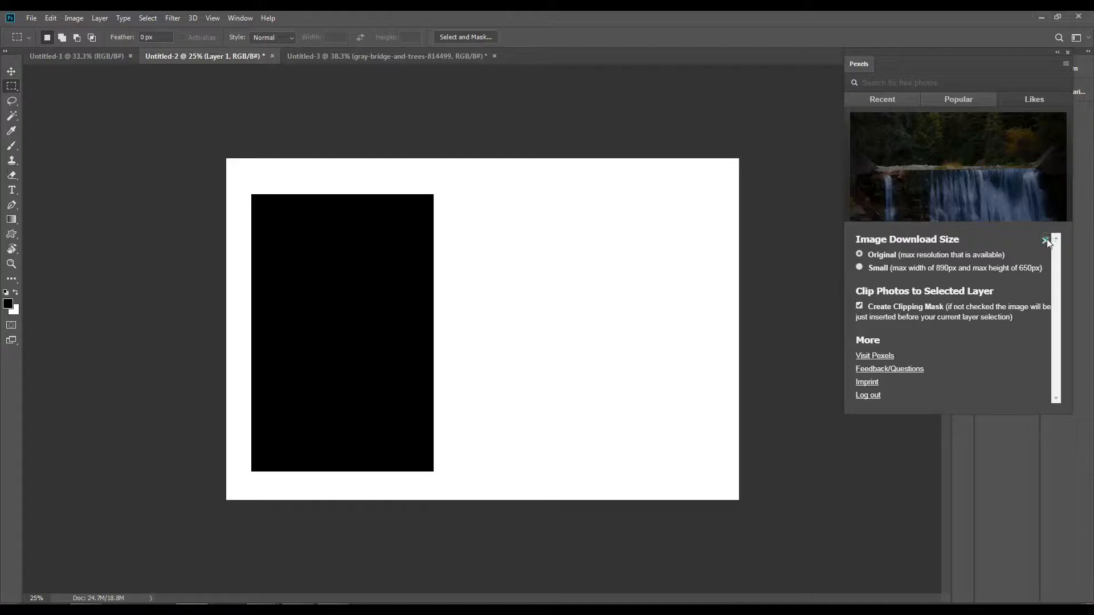
scroll(957, 272, "down", 5)
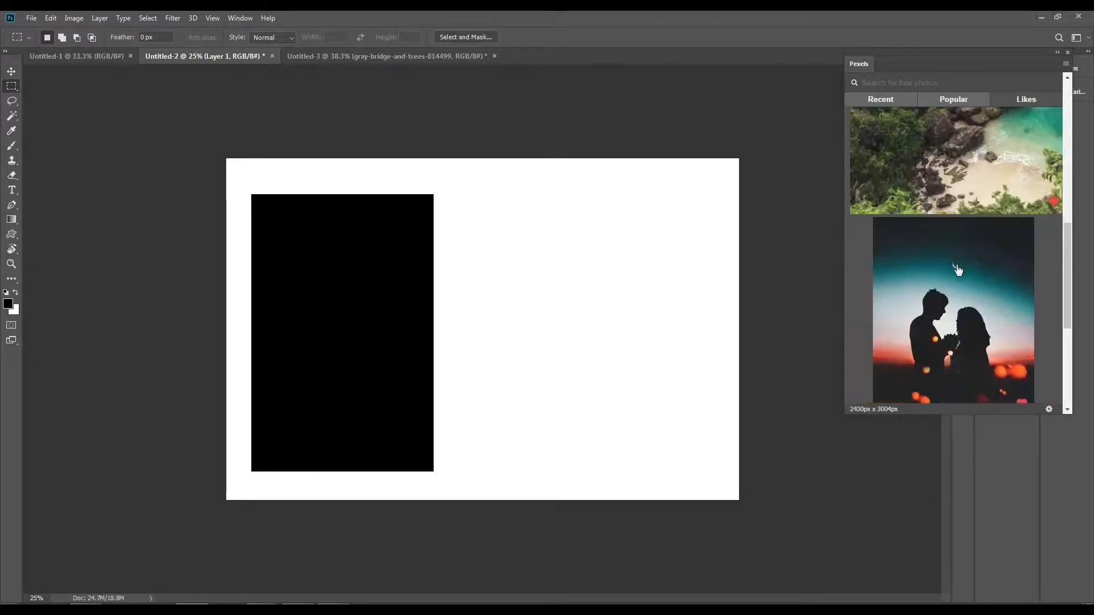
scroll(958, 270, "down", 2)
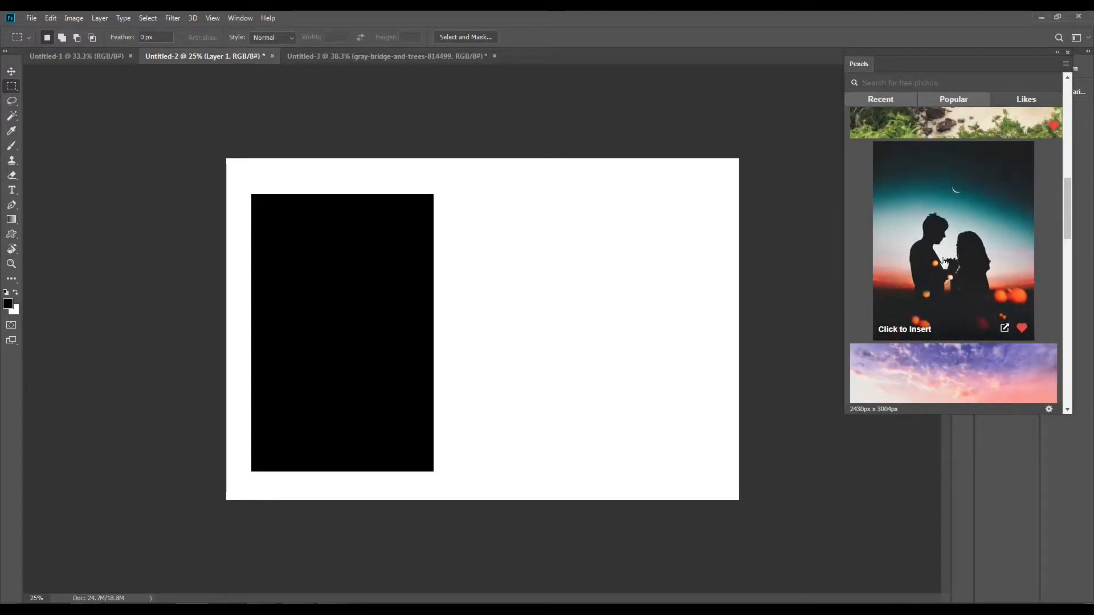
left_click(943, 261)
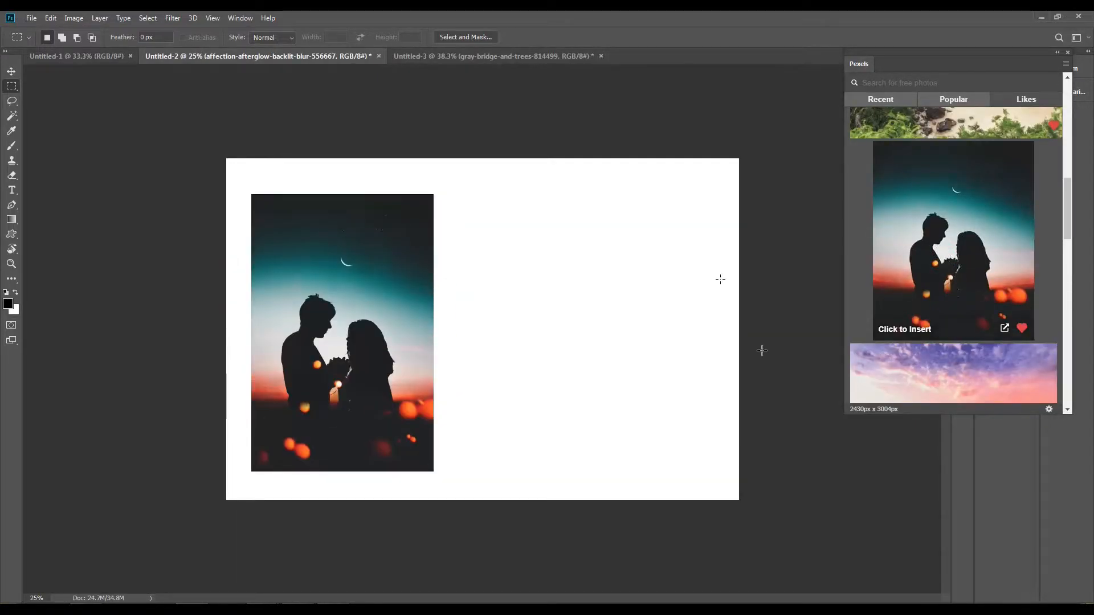
Review the clipping mask option in the Pexels settings against the clipped couple photo.
left_click(1050, 410)
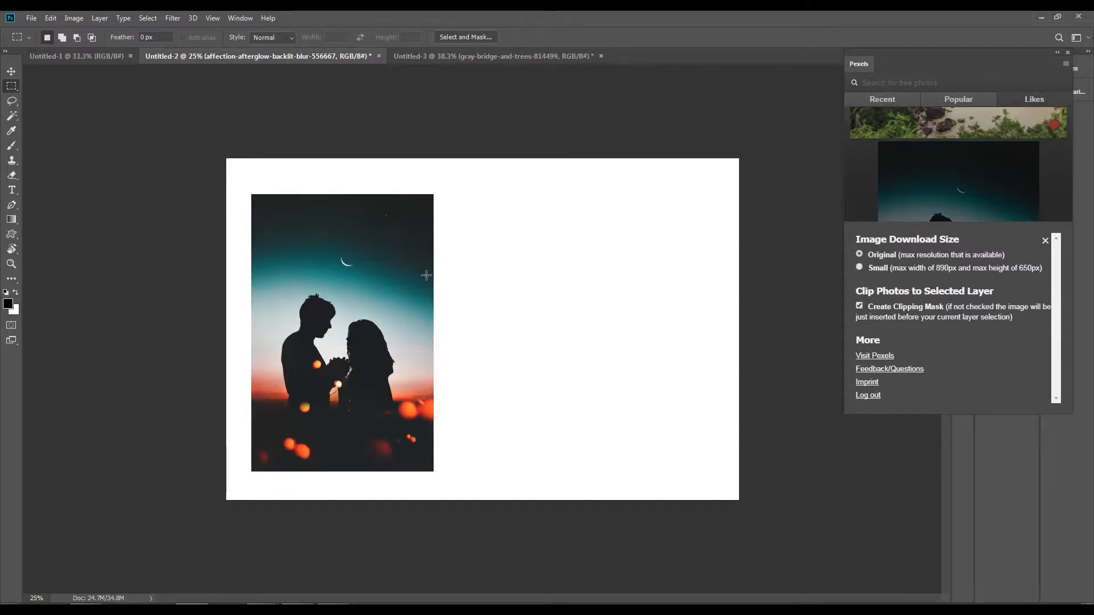
left_click_drag(318, 334, 356, 373)
left_click_drag(296, 350, 321, 356)
Add the text "Valentines Day" in Sverige Script Demo at 69.53 pt beside the couple photo and shift it to the right.
key("t")
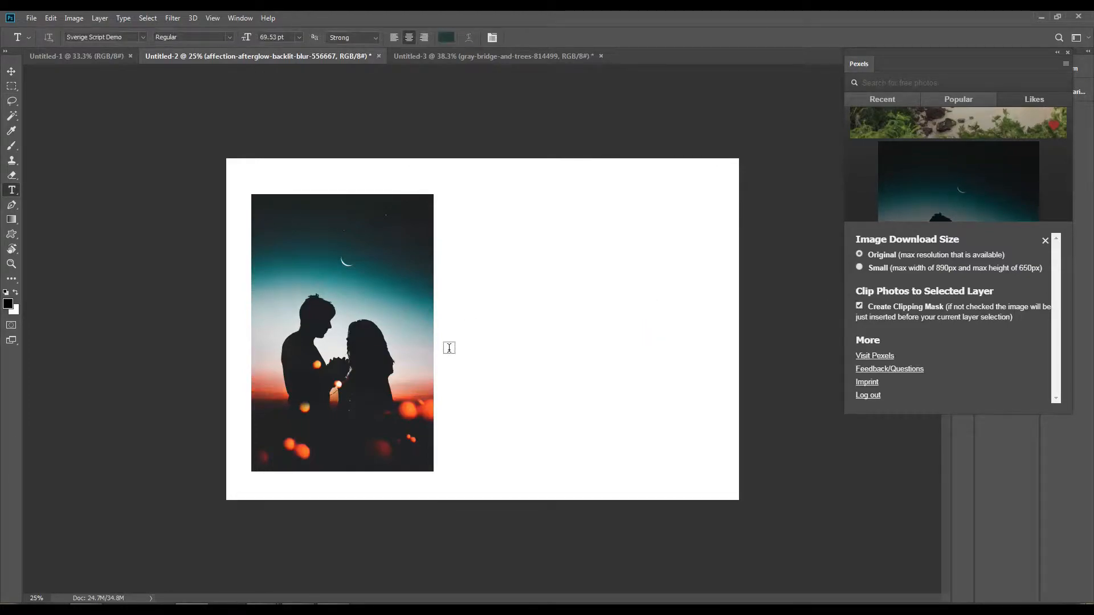
left_click(449, 349)
type("V")
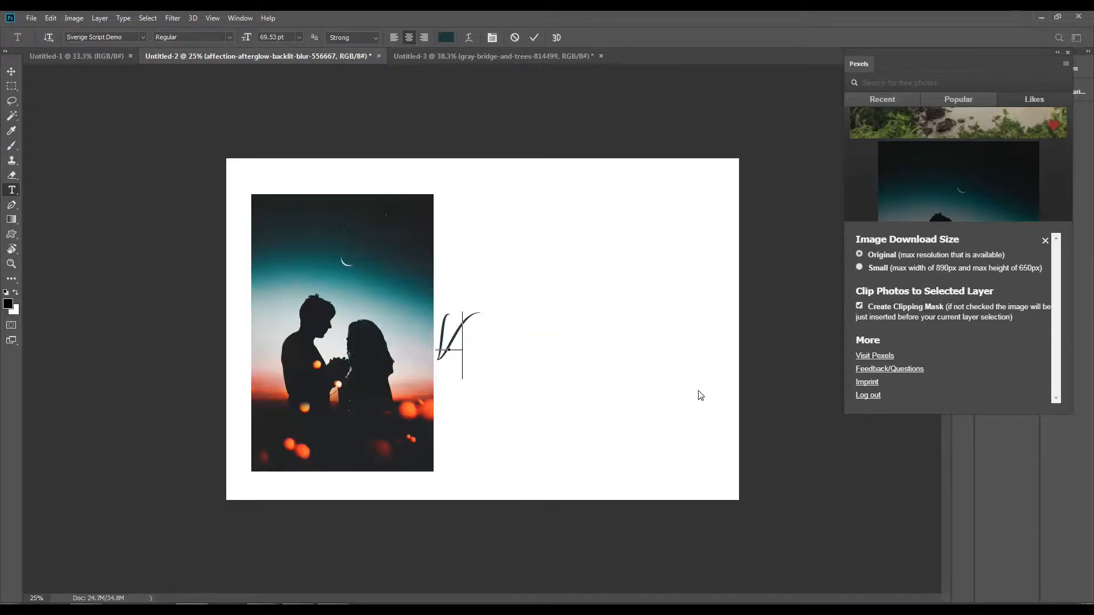
type("alentine")
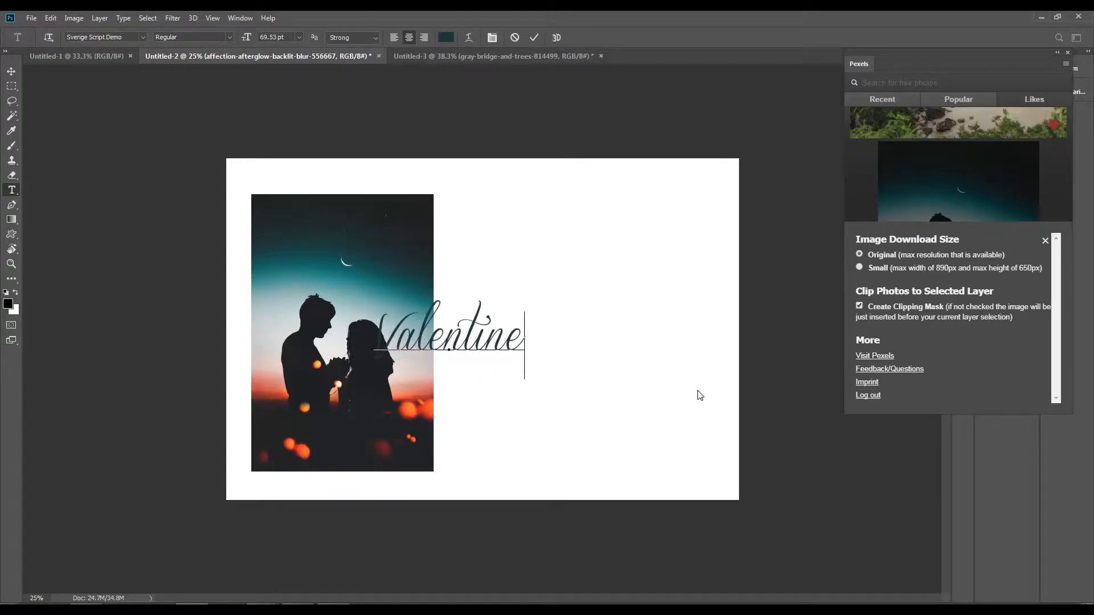
type("s Day")
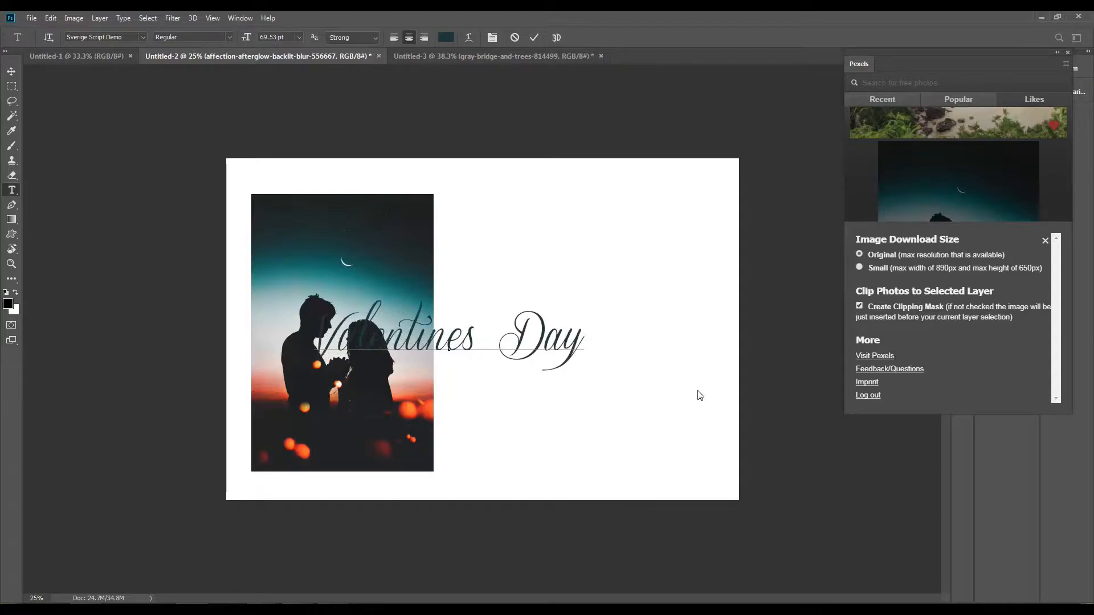
key("ctrl+Return")
left_click_drag(375, 401, 576, 406)
Insert the liked lavender field photo into the blank Untitled-3 document.
key("ctrl+minus")
key("ctrl+minus")
key("ctrl+plus")
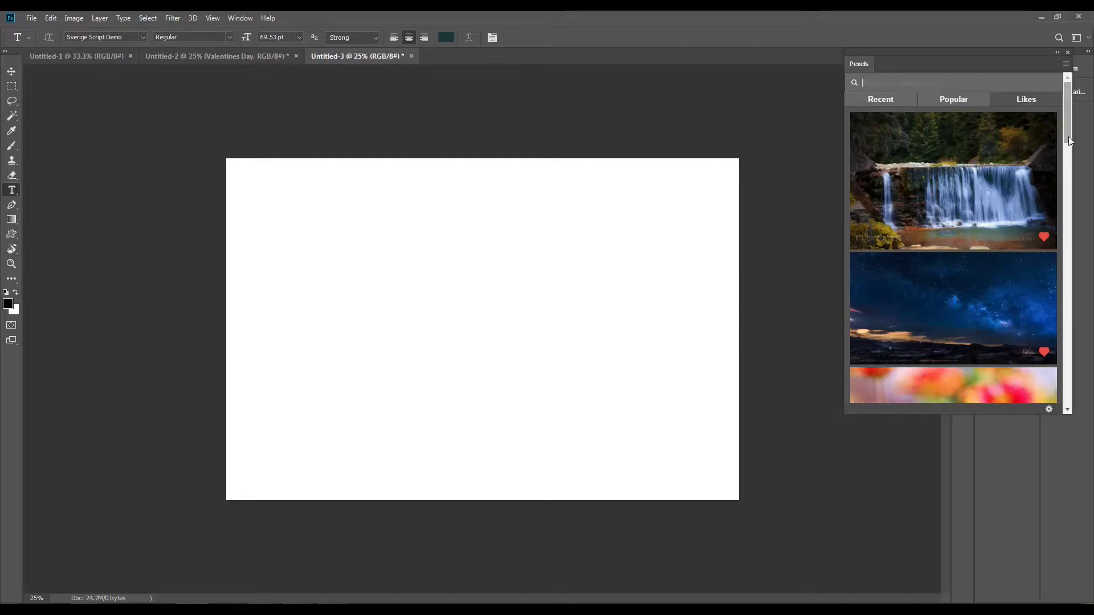
left_click(956, 84)
mouse_move(1067, 124)
left_mouse_down()
mouse_move(1069, 163)
mouse_move(1070, 123)
left_mouse_up()
left_click(1032, 104)
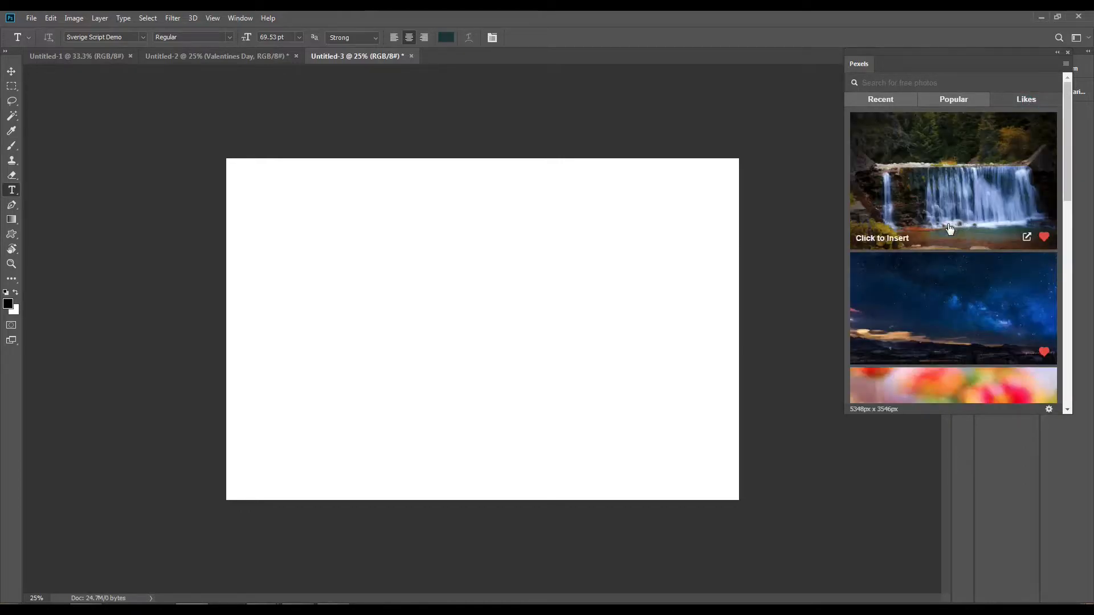
scroll(958, 256, "down", 6)
scroll(953, 291, "down", 3)
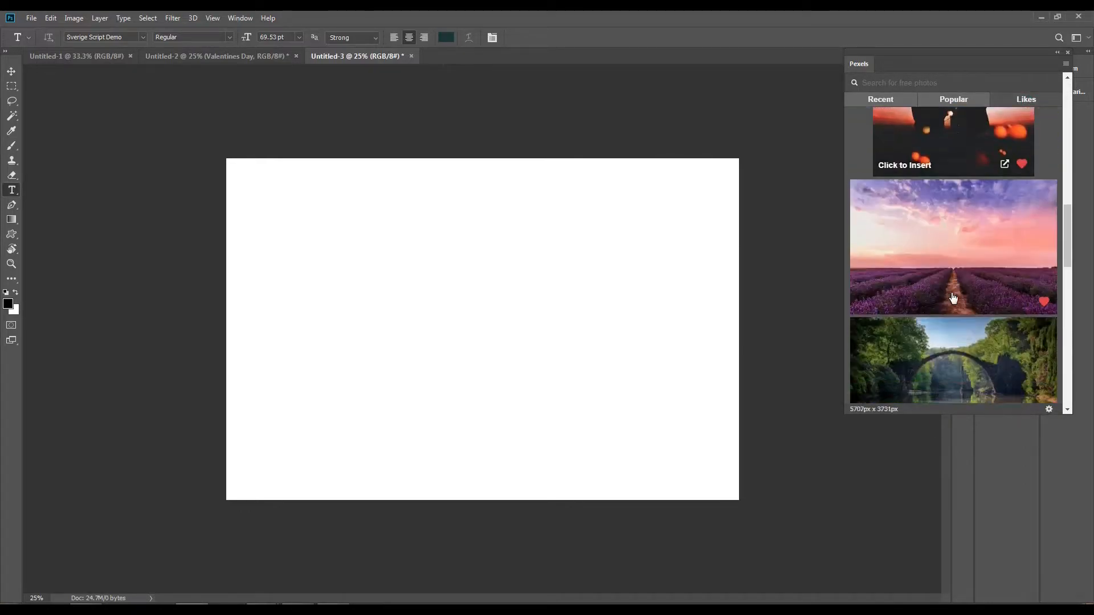
left_click(952, 262)
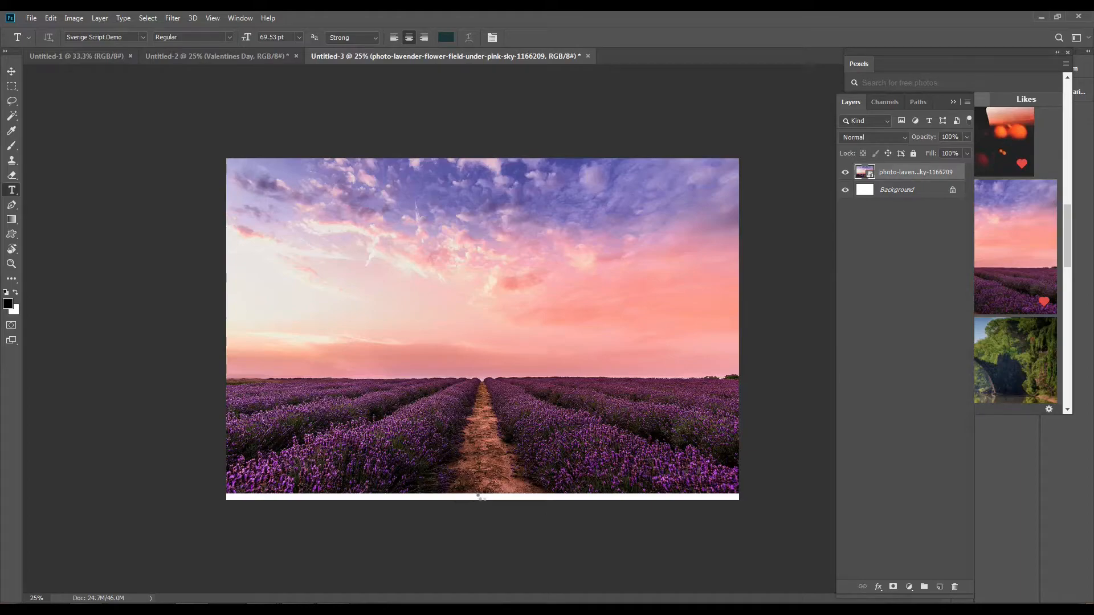
Stretch the lavender photo vertically to 51.46% height so that it fills the canvas.
key("ctrl+t")
left_click_drag(482, 494, 482, 500)
key("Return")
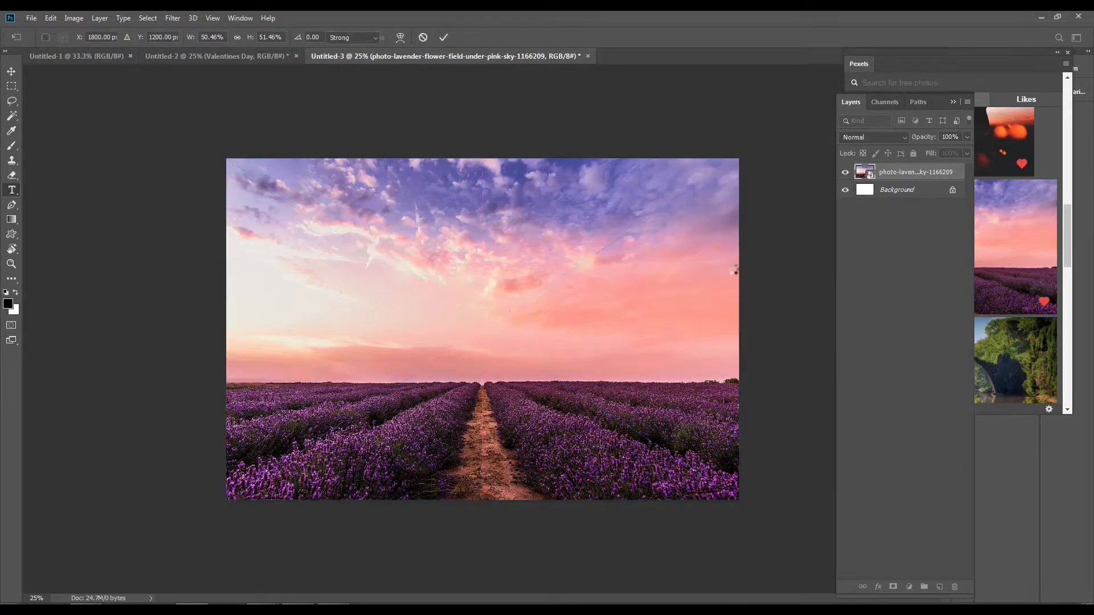
key("t")
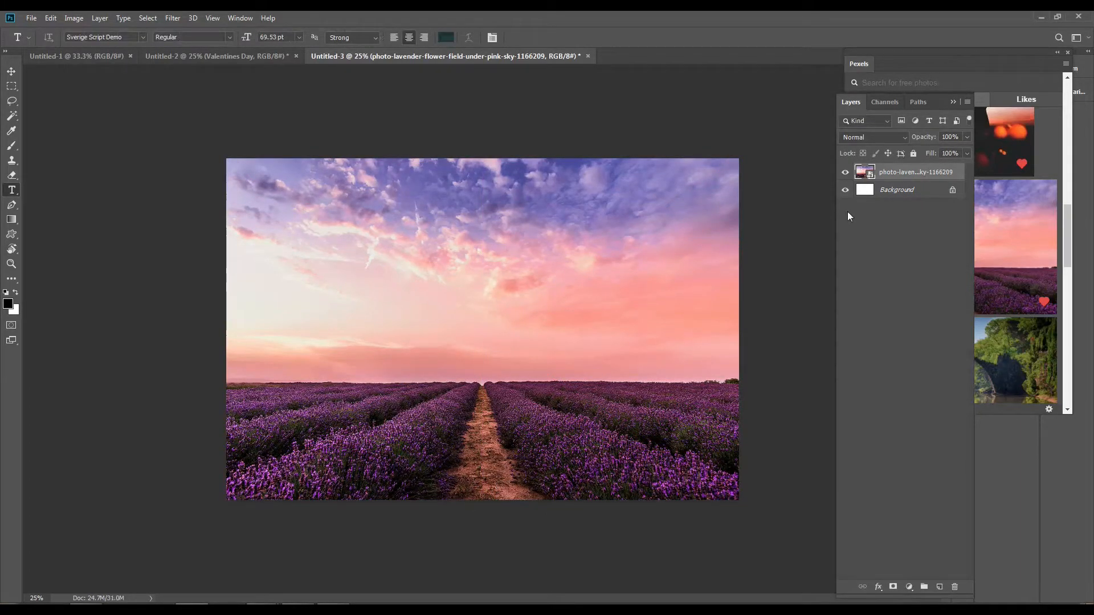
Rasterize the lavender photo layer and collapse the layer list.
right_click(889, 176)
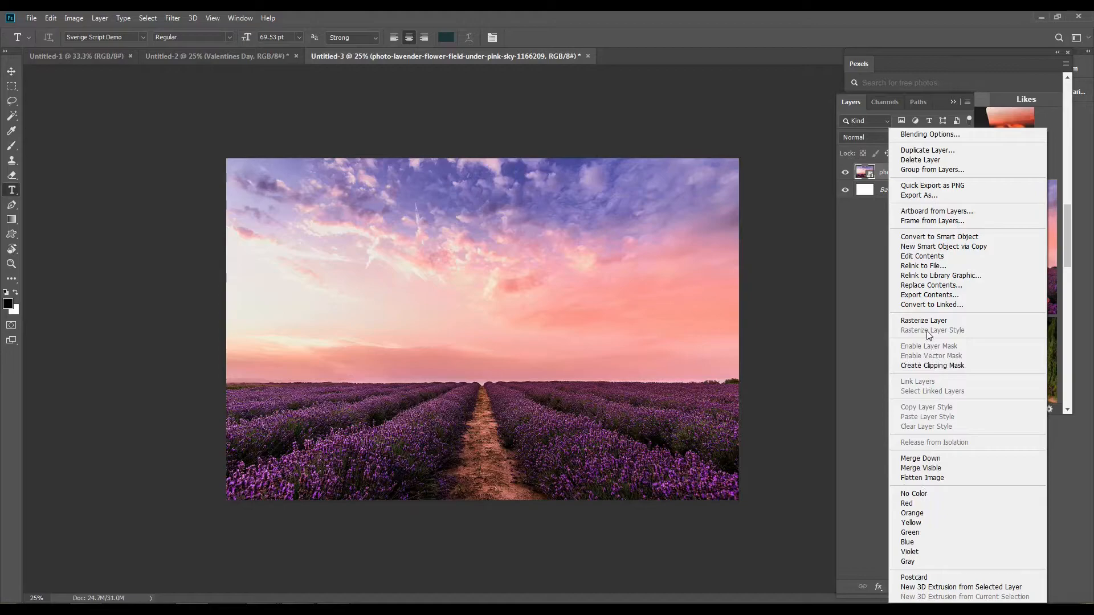
left_click(942, 322)
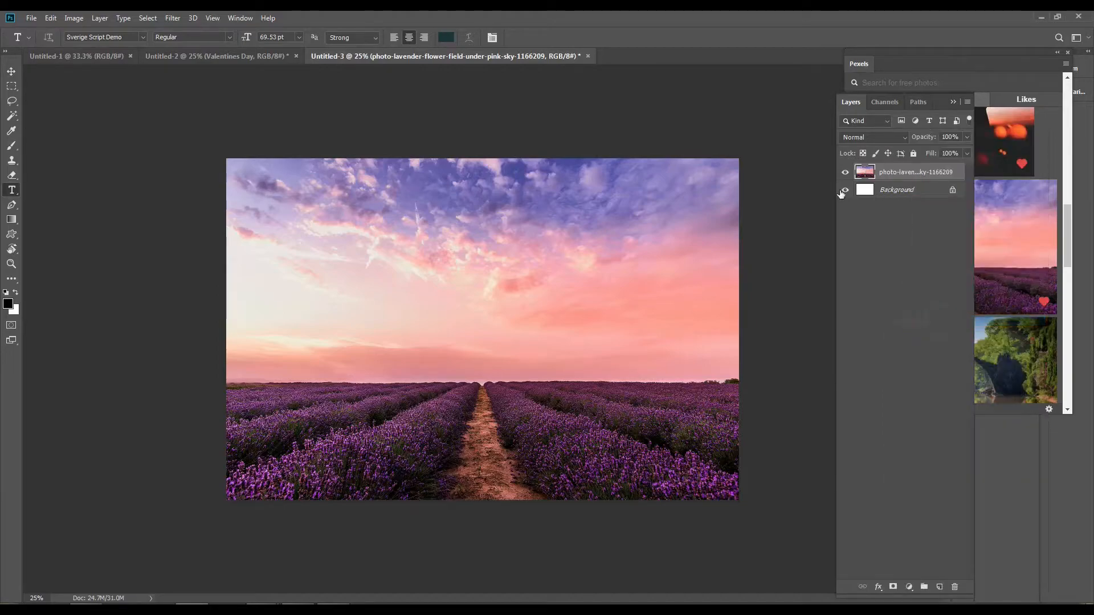
left_click(951, 102)
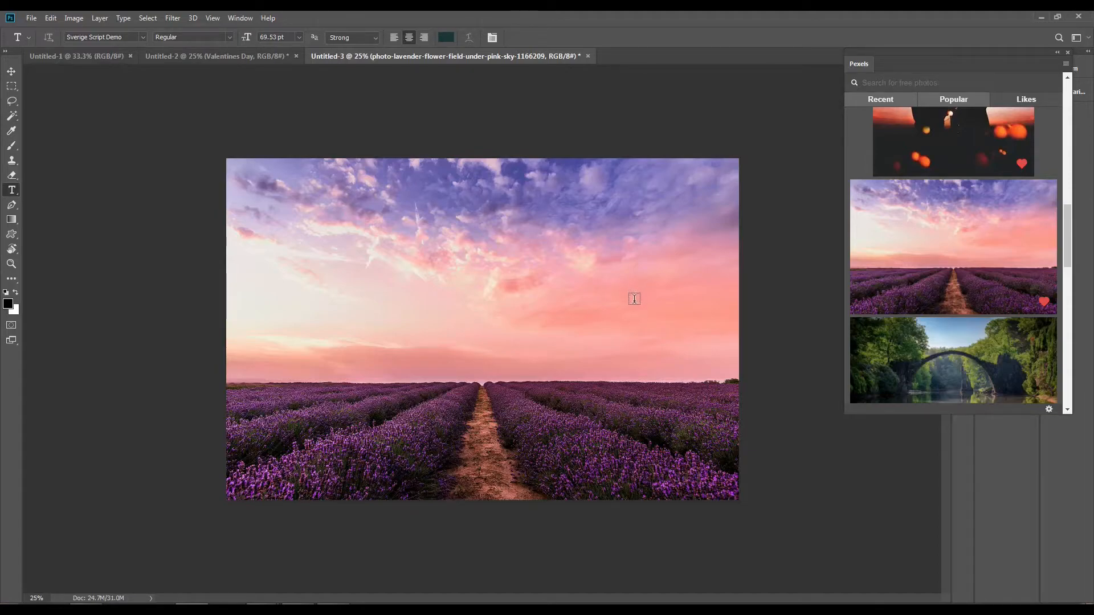
Search the Pexels stock photos for "sky" and browse the results.
left_click(873, 83)
type("sk")
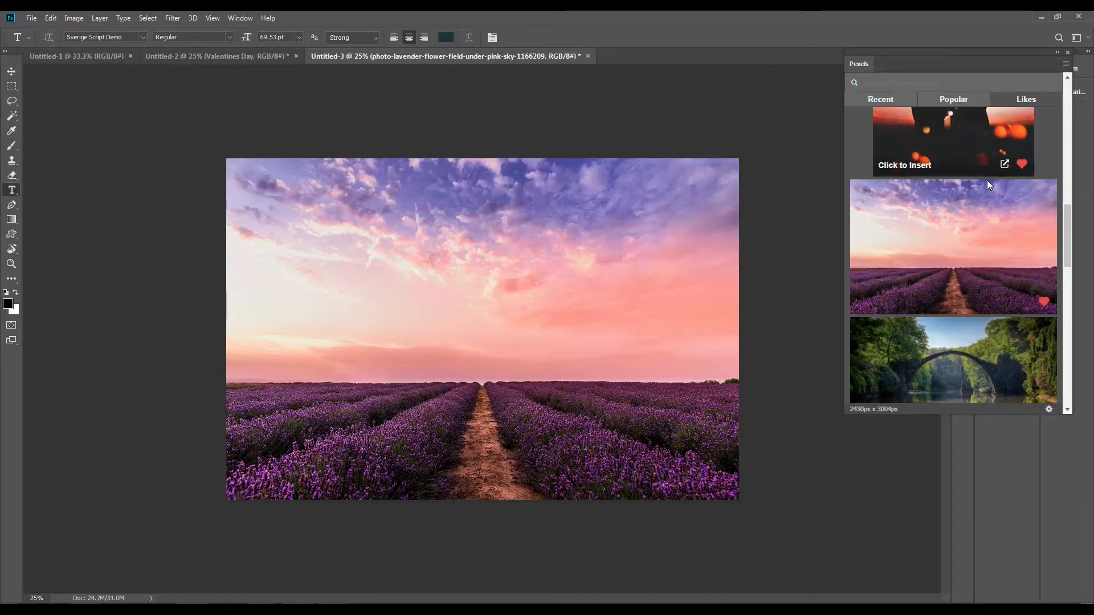
type("y")
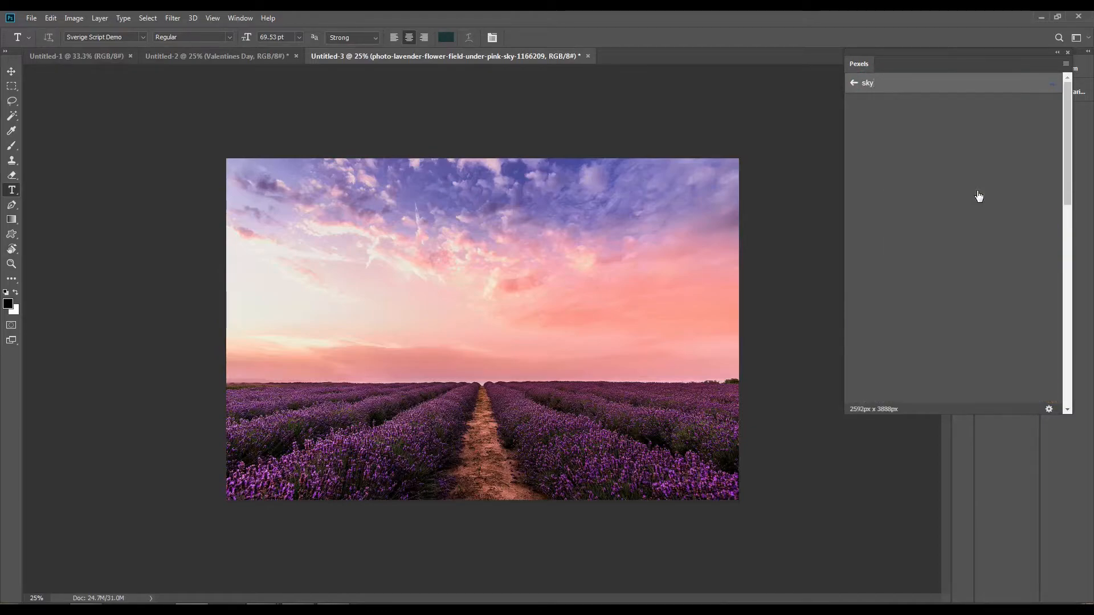
scroll(957, 246, "down", 10)
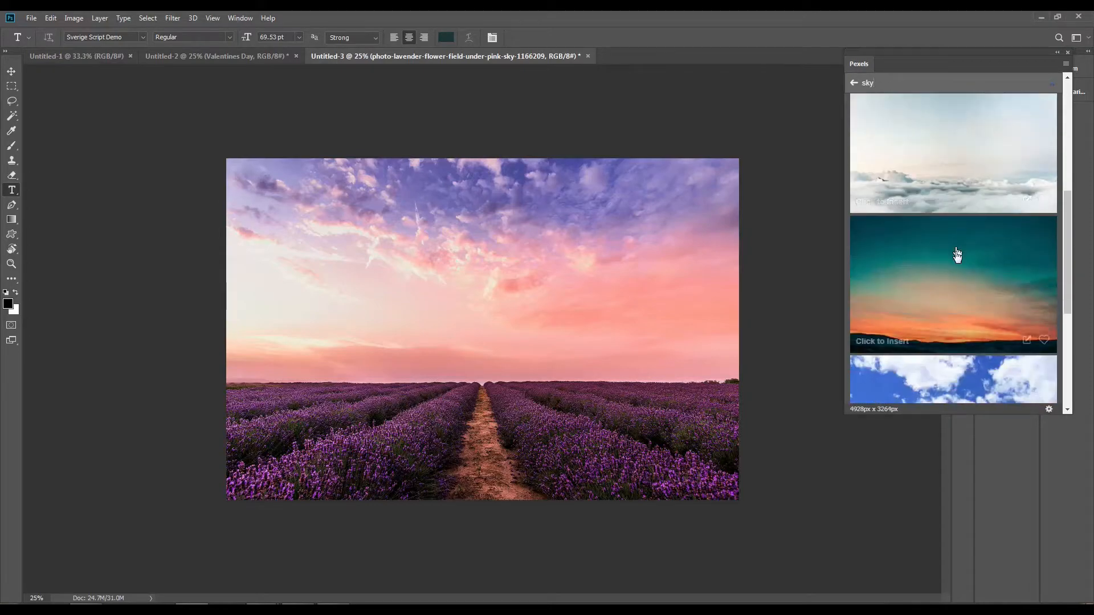
scroll(957, 267, "down", 10)
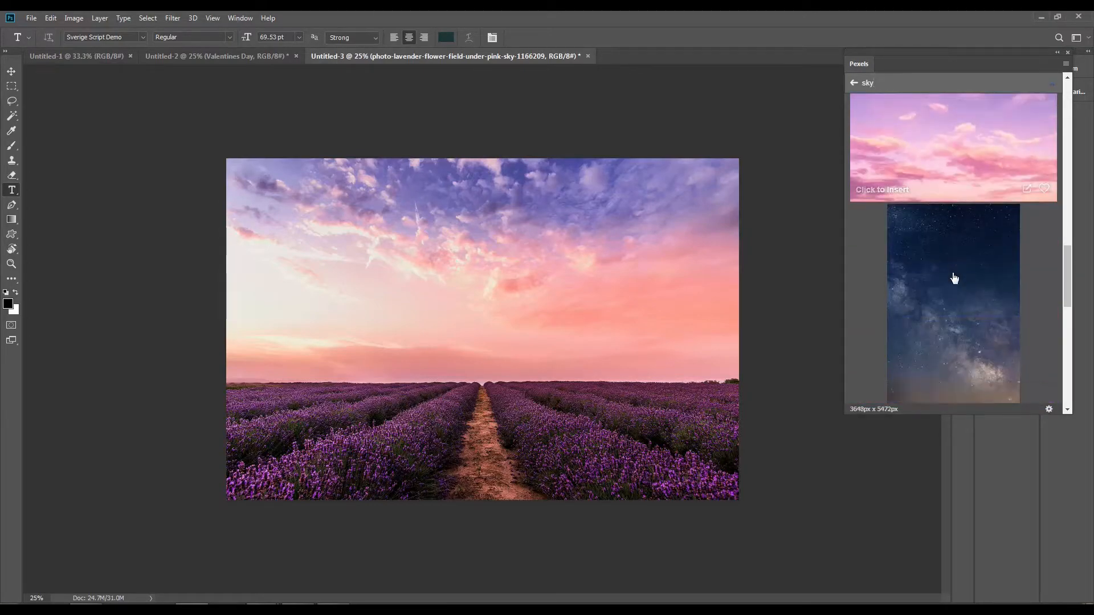
scroll(950, 277, "down", 3)
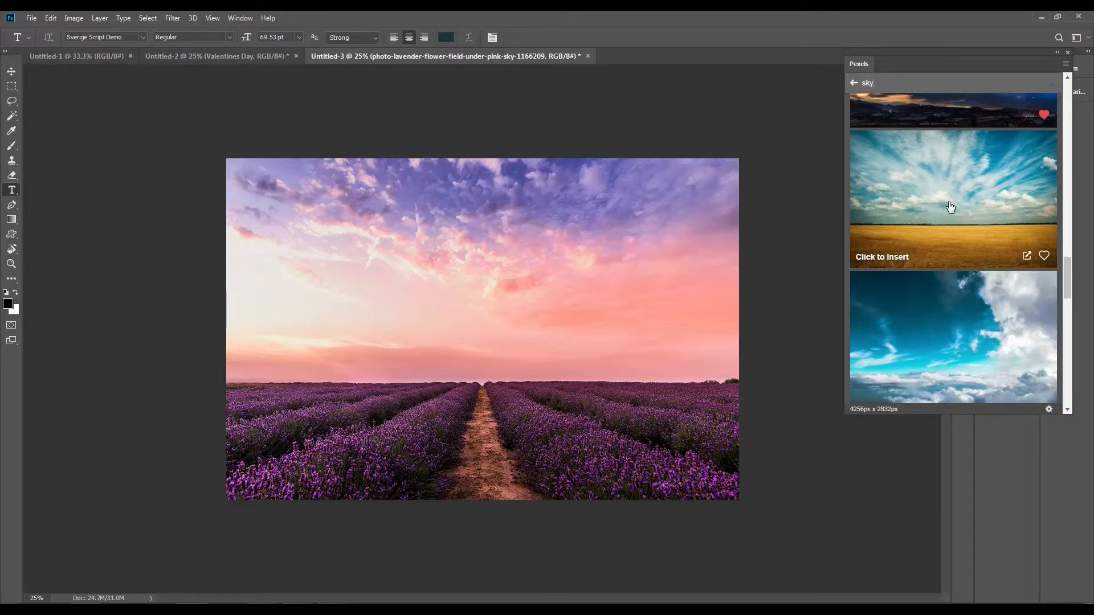
Insert the stock photo of a golden grass field under a blue cloudy sky and rasterize its layer.
left_click(950, 207)
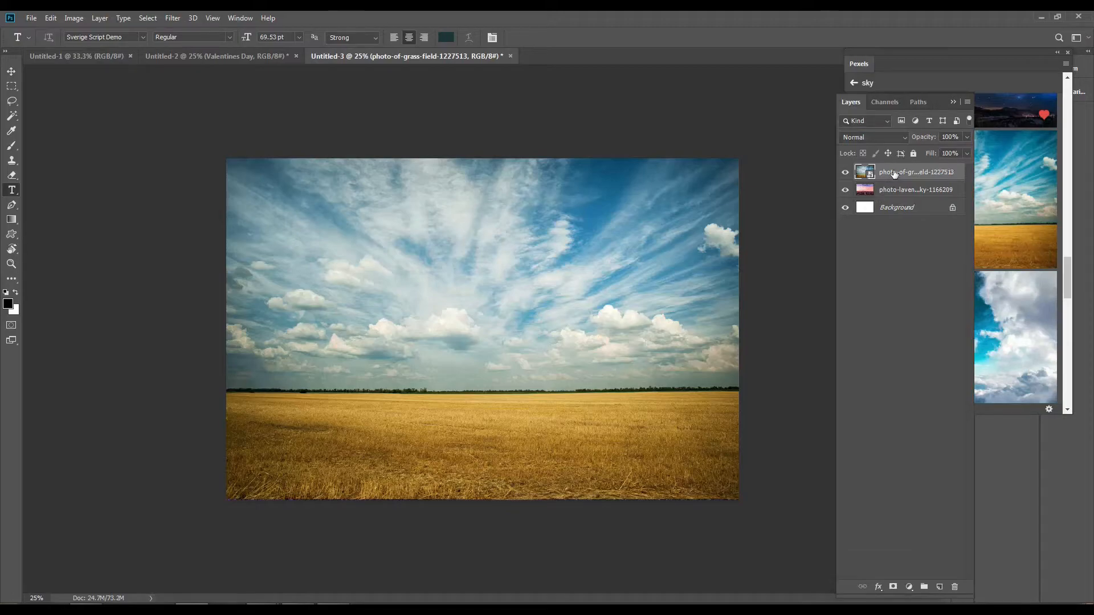
right_click(893, 172)
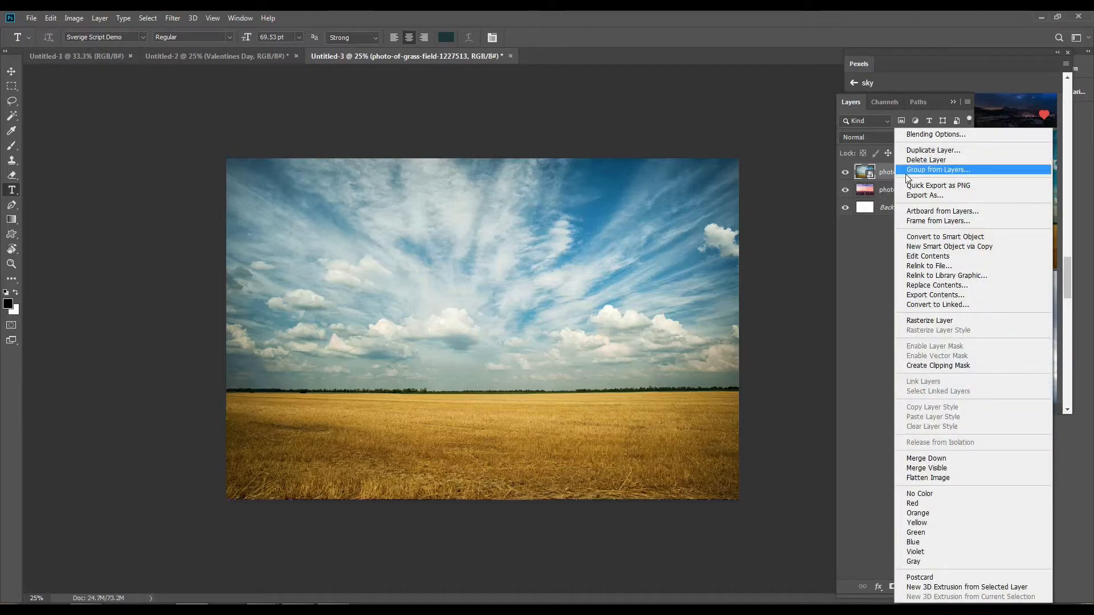
left_click(935, 320)
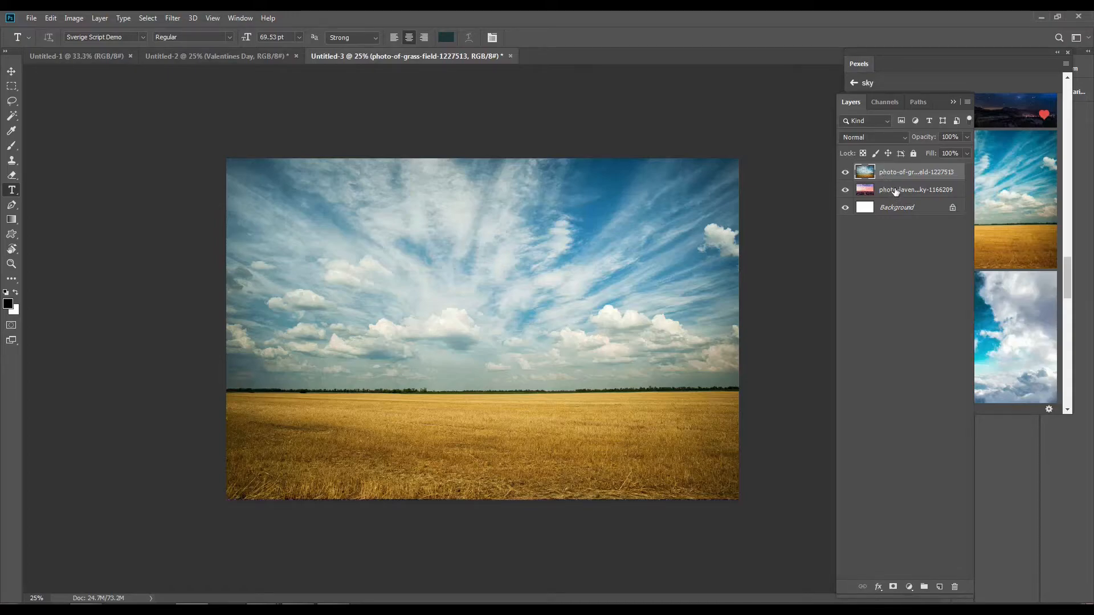
Move the lavender photo layer above the grass field layer and toggle its visibility to compare the two skies.
left_click_drag(894, 191, 892, 171)
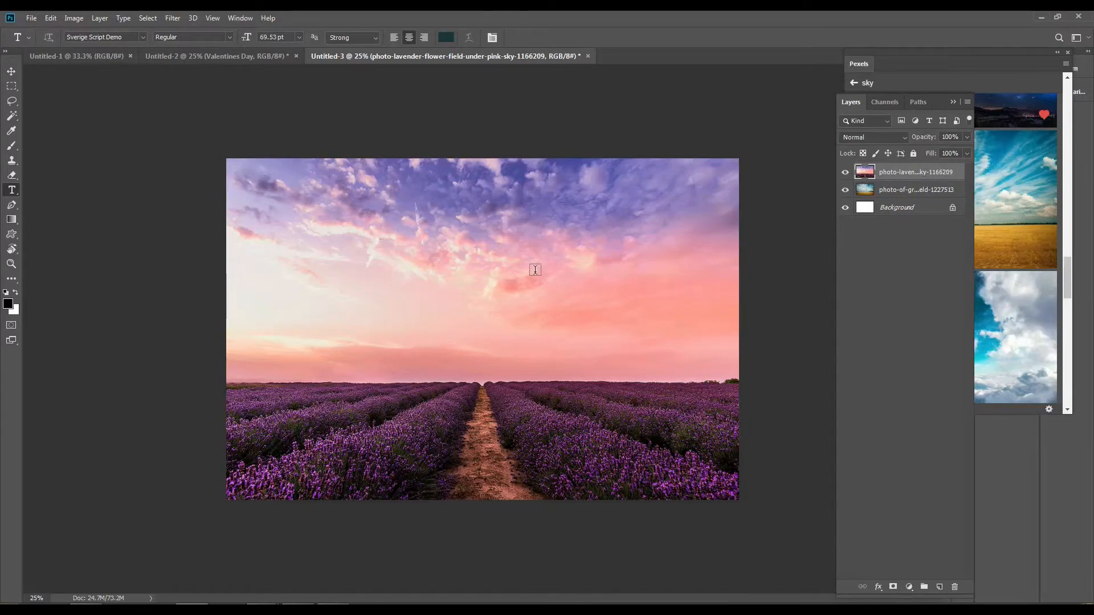
left_click(847, 173)
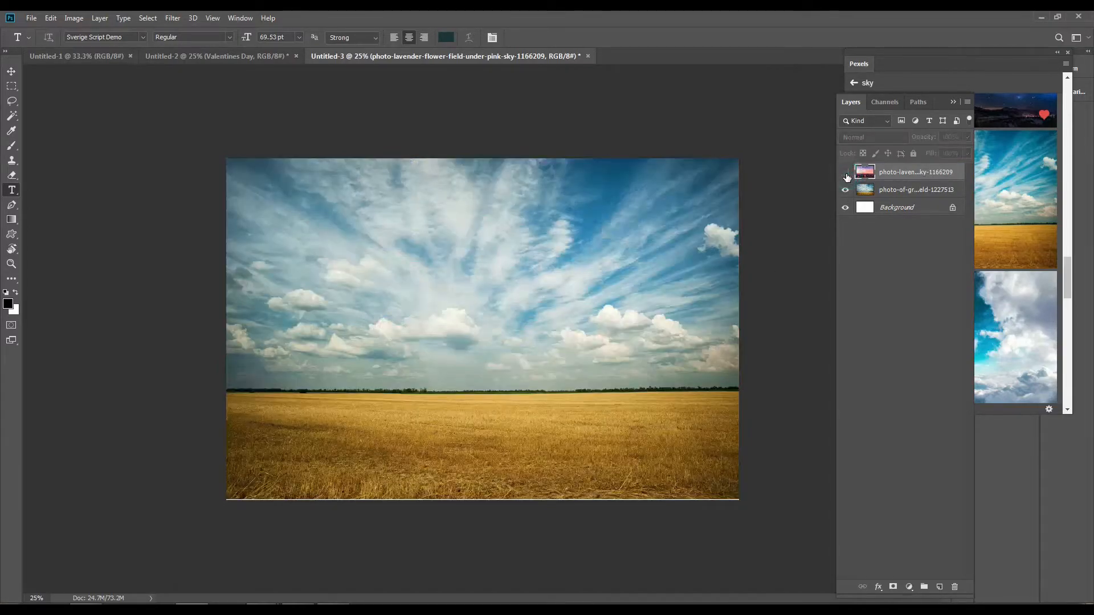
left_click(847, 173)
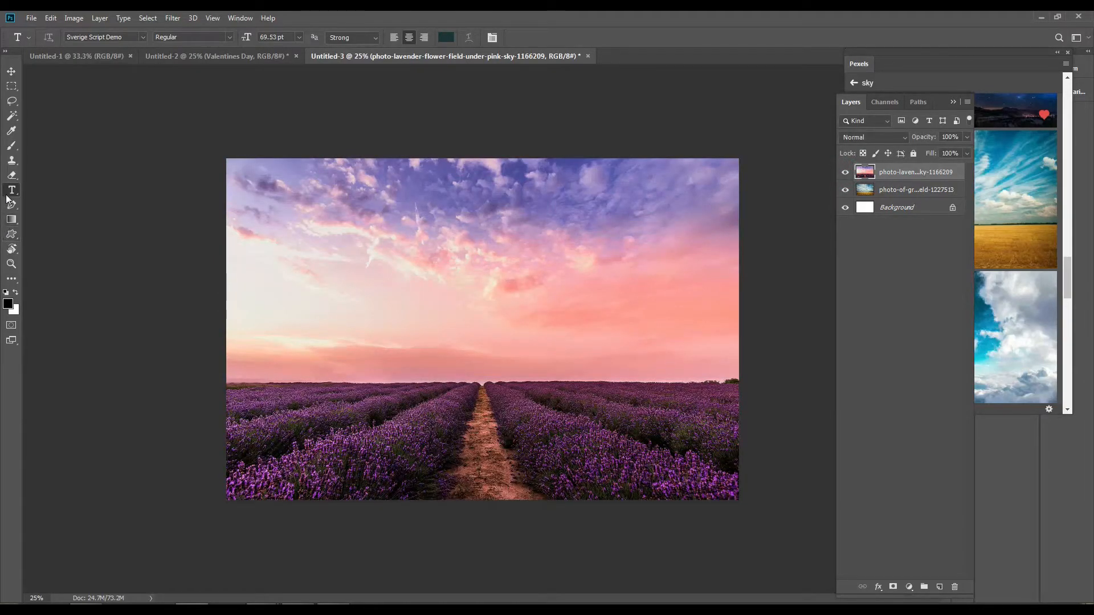
Select the pink sky of the lavender photo with the Quick Selection tool, delete it and deselect.
left_click(11, 117)
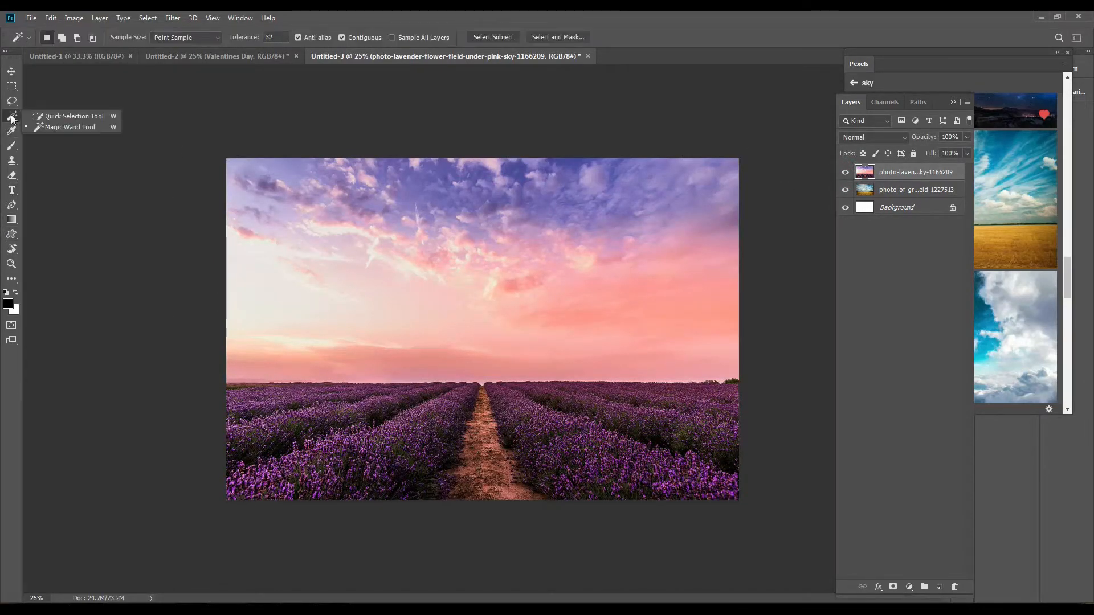
left_click(50, 117)
mouse_move(240, 171)
left_mouse_down()
mouse_move(384, 209)
mouse_move(496, 189)
mouse_move(647, 196)
mouse_move(708, 239)
mouse_move(623, 292)
left_mouse_up()
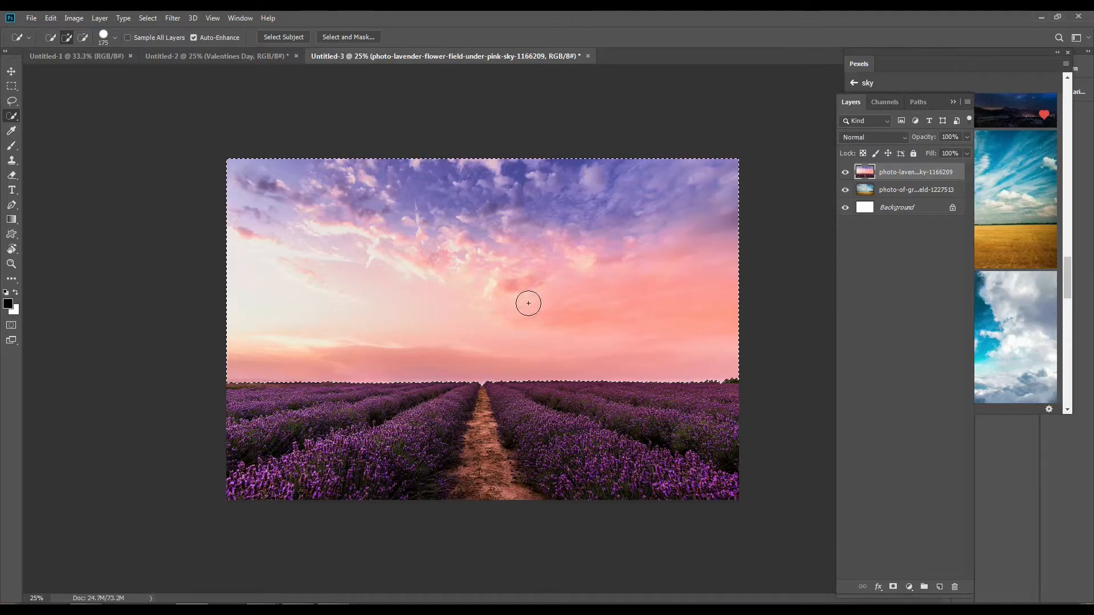
key("Delete")
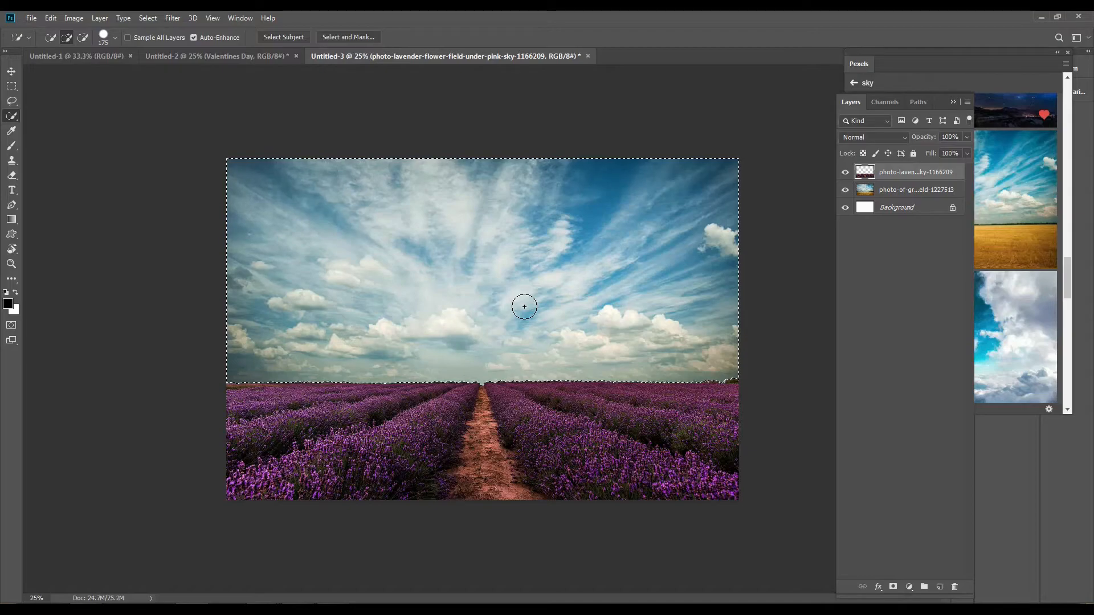
key("ctrl+d")
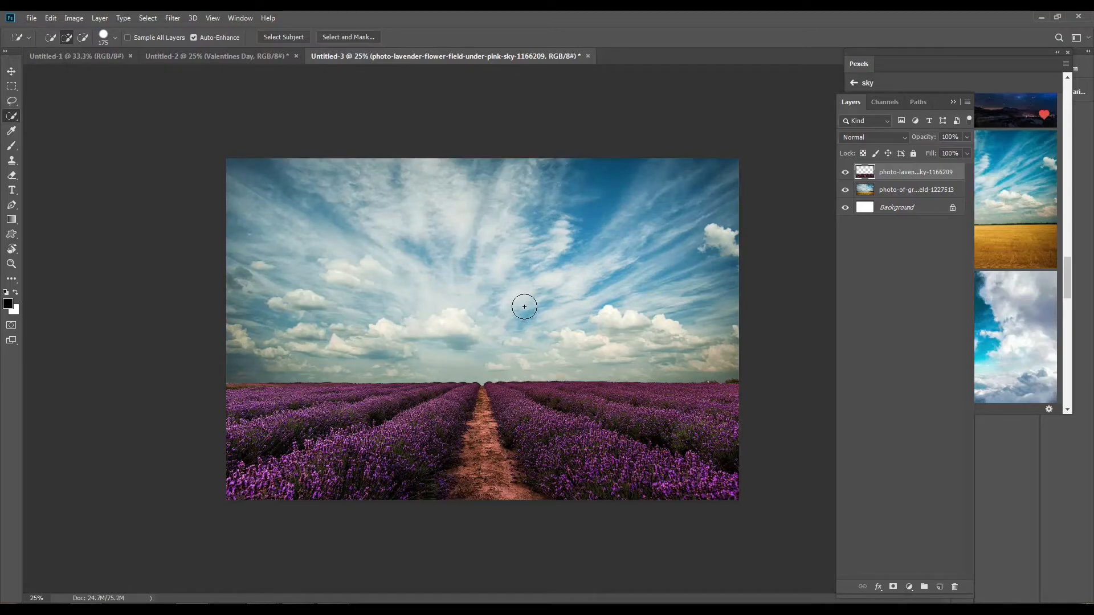
Apply a midtone Color Balance of +51, -74, +41 to the grass field layer to tint its sky purple.
left_click(900, 189)
key("ctrl+b")
left_click_drag(752, 476, 786, 445)
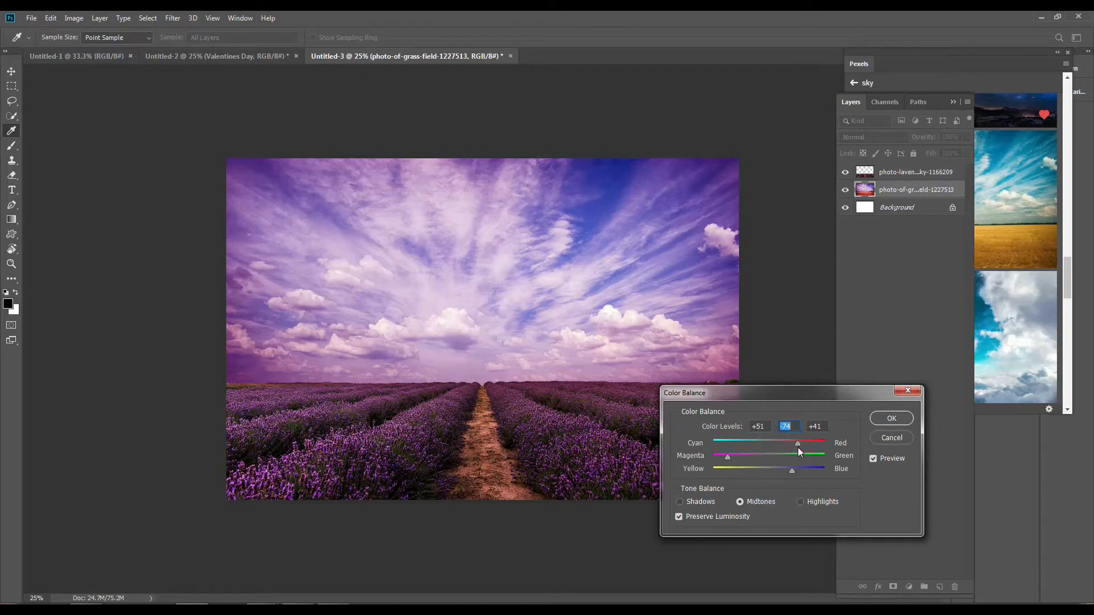
left_click(891, 418)
key("w")
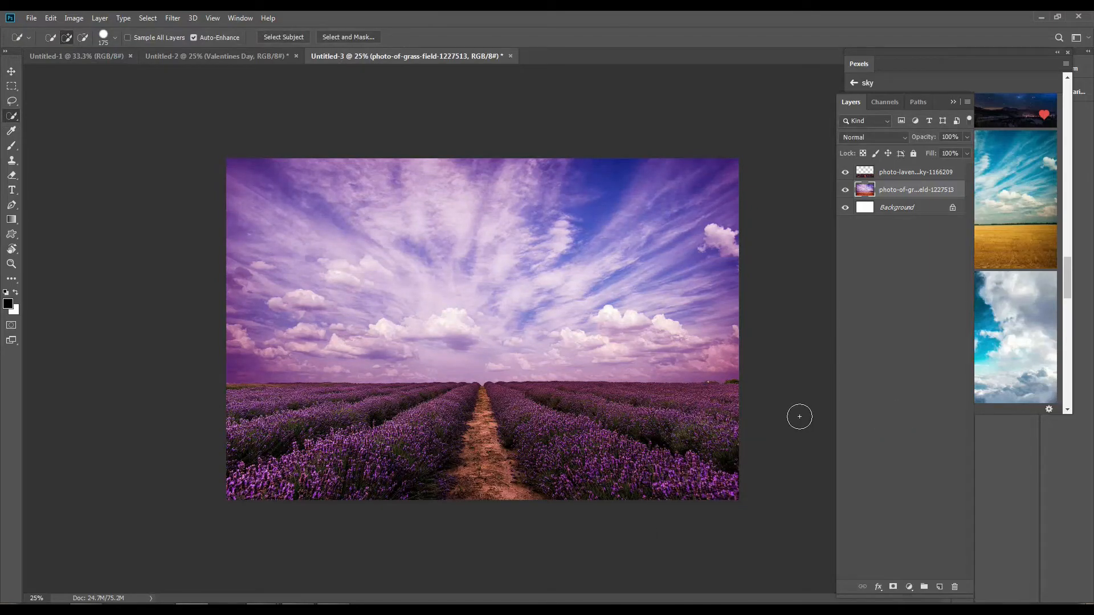